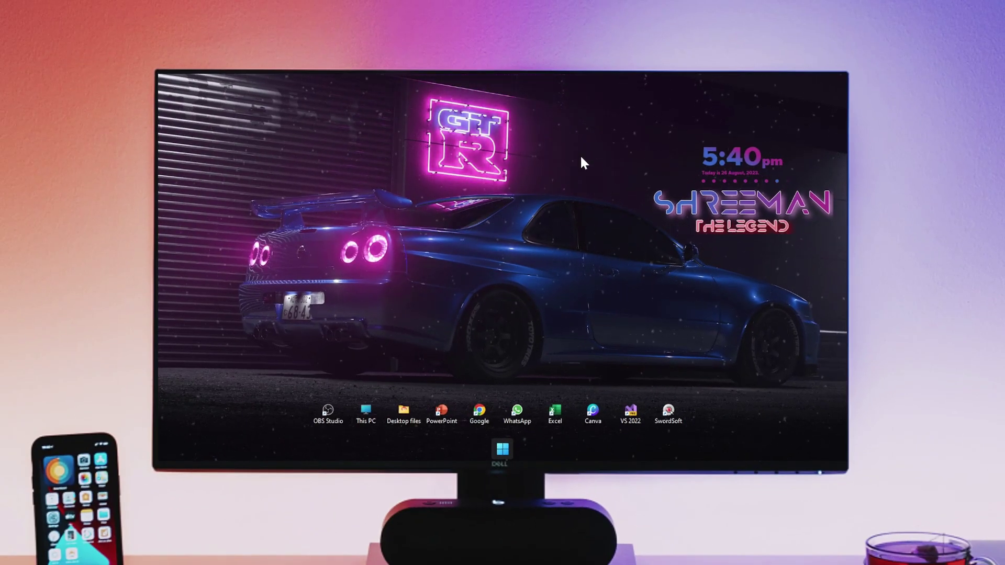
Step: Examine the settings of the name-and-clock desktop widget and close them again
{"action": "right_click", "coordinate": [743, 204]}
{"action": "left_click", "coordinate": [704, 237]}
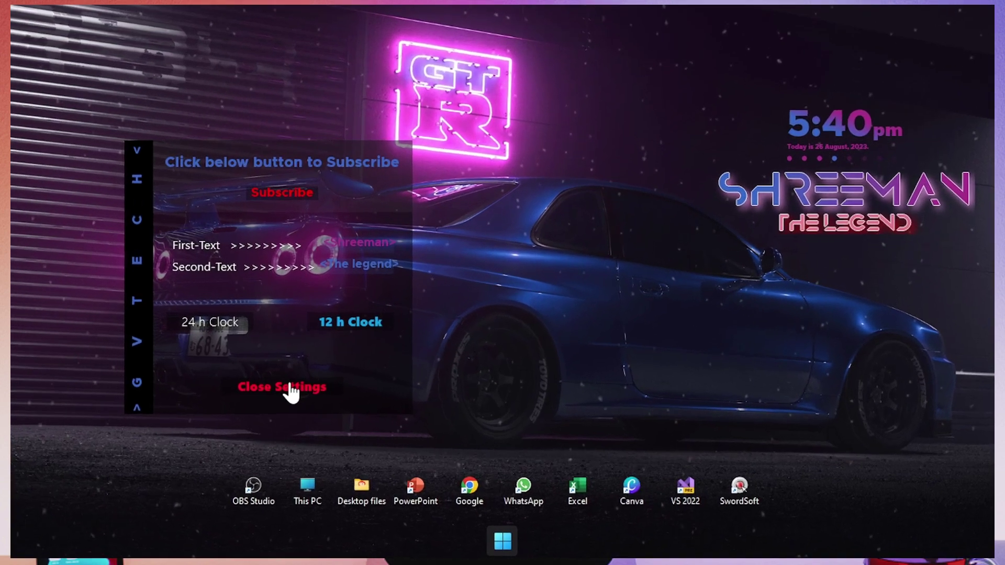
{"action": "left_click", "coordinate": [352, 342]}
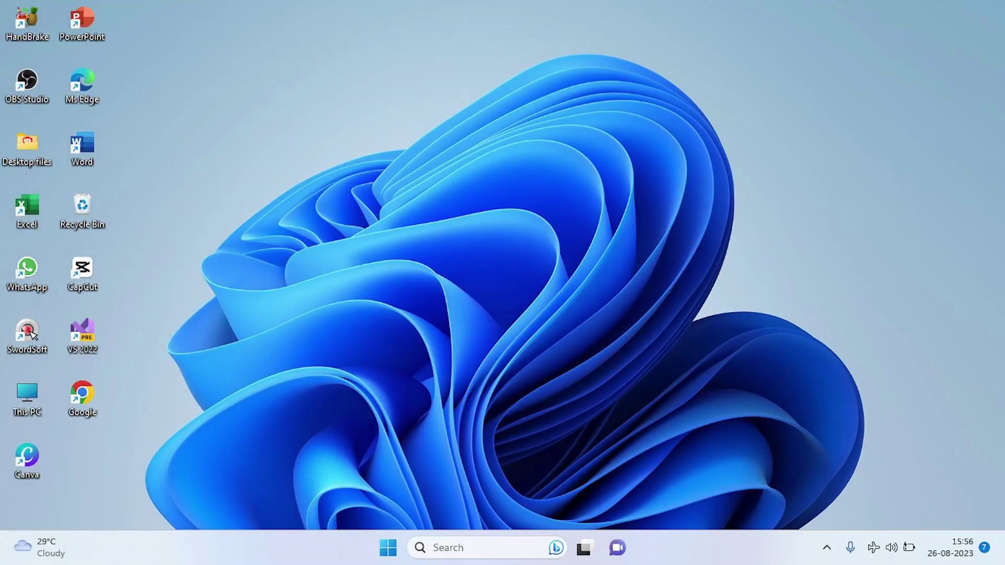
Step: Hide all icons on the desktop
{"action": "right_click", "coordinate": [503, 140]}
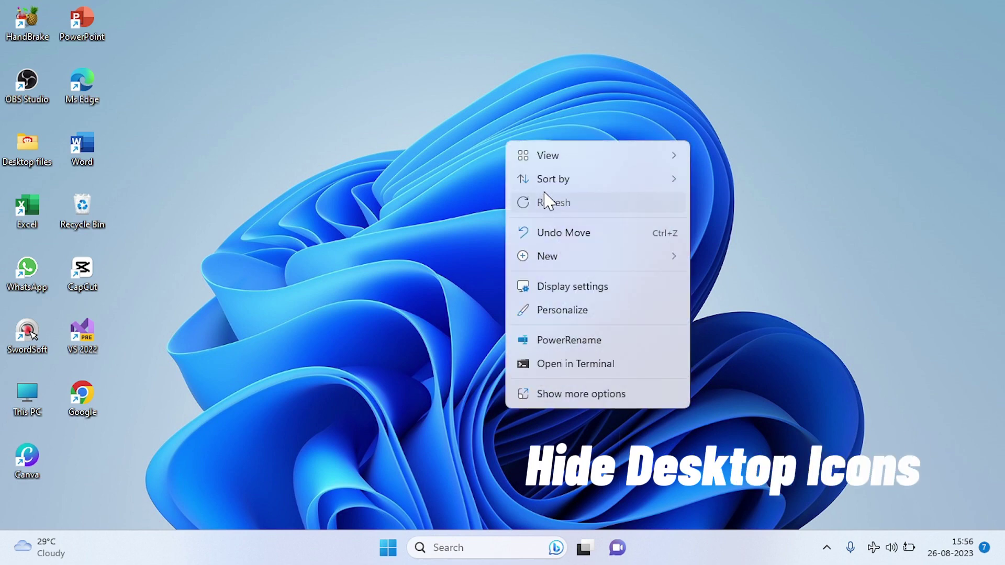
{"action": "right_click", "coordinate": [484, 106]}
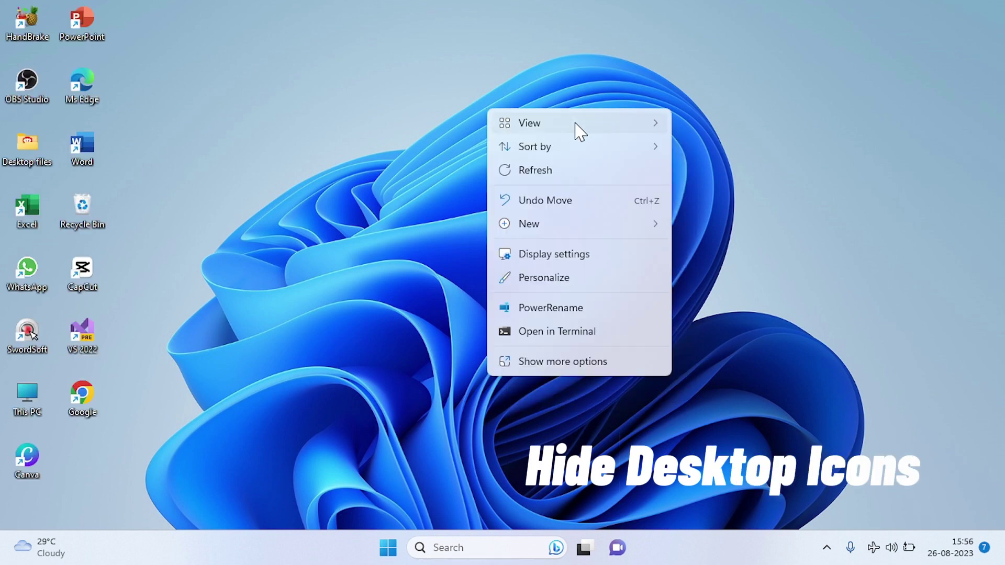
{"action": "mouse_move", "coordinate": [578, 131]}
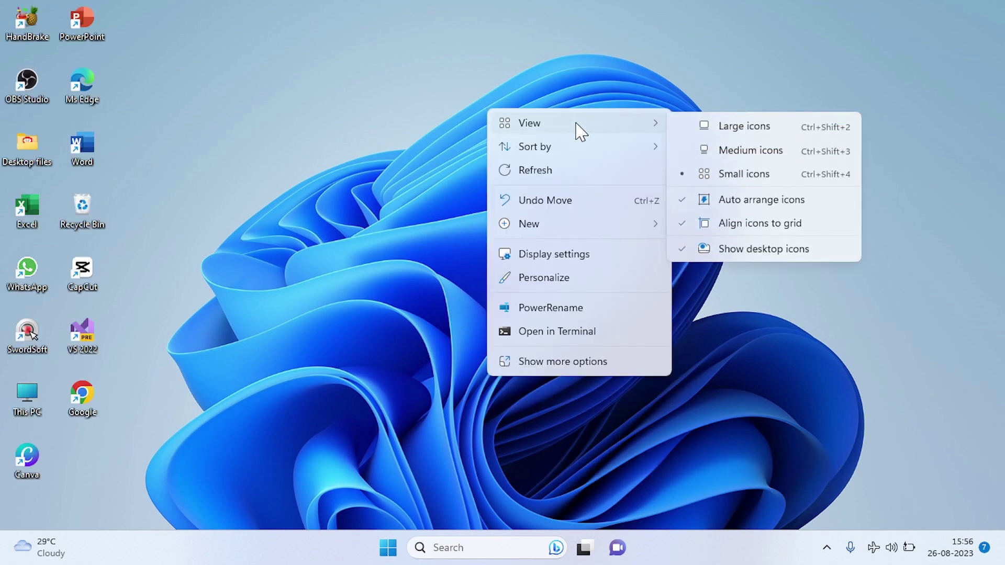
{"action": "left_click", "coordinate": [718, 247]}
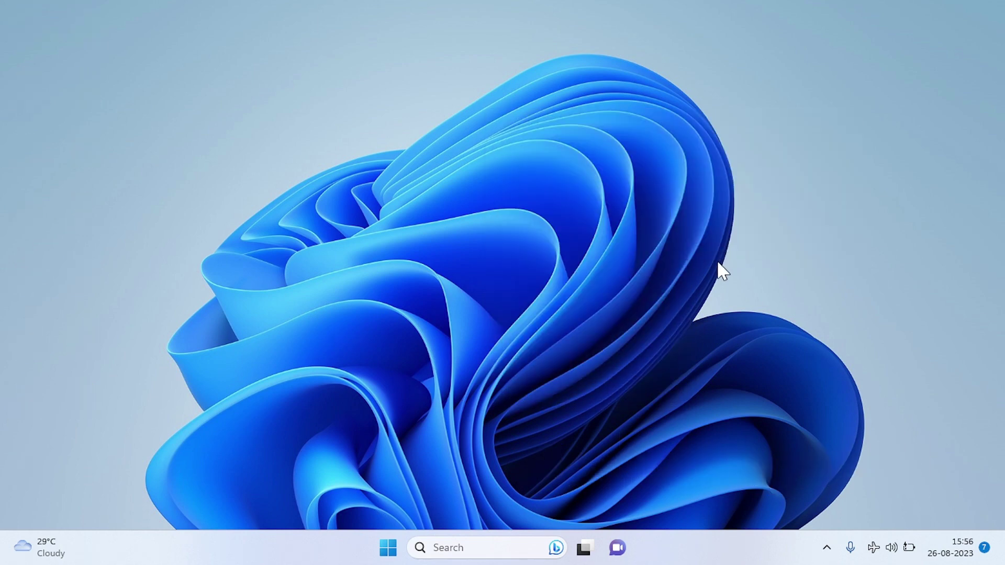
Step: Turn off Task view, Widgets and Chat in the taskbar settings and set Search to Hide
{"action": "right_click", "coordinate": [668, 551]}
{"action": "left_click", "coordinate": [702, 515]}
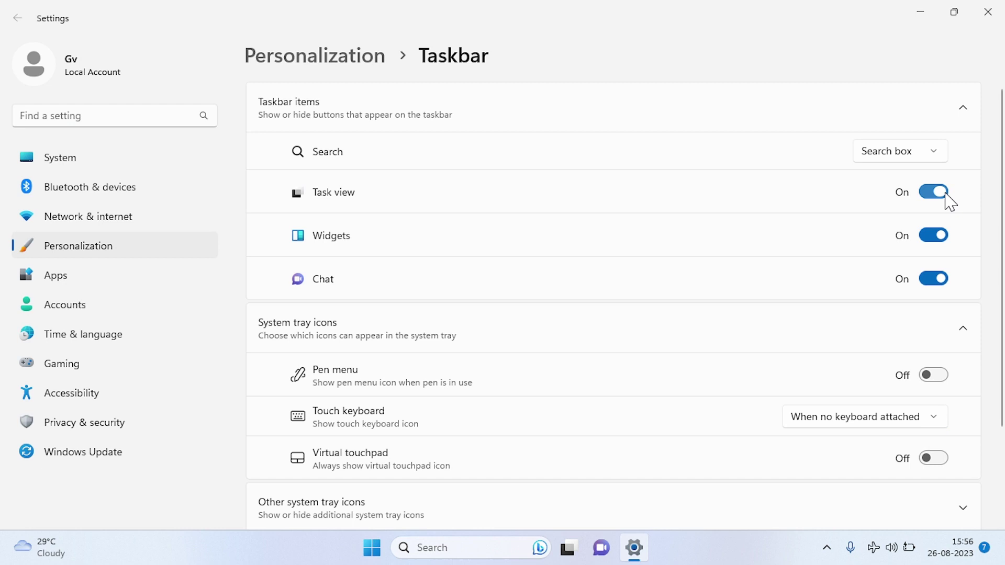
{"action": "left_click", "coordinate": [937, 193]}
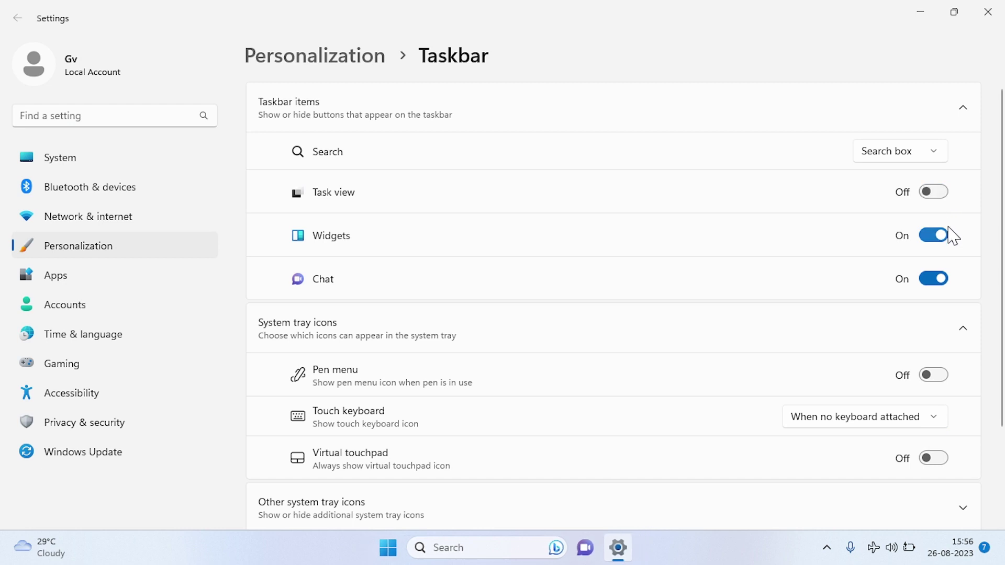
{"action": "left_click", "coordinate": [944, 282]}
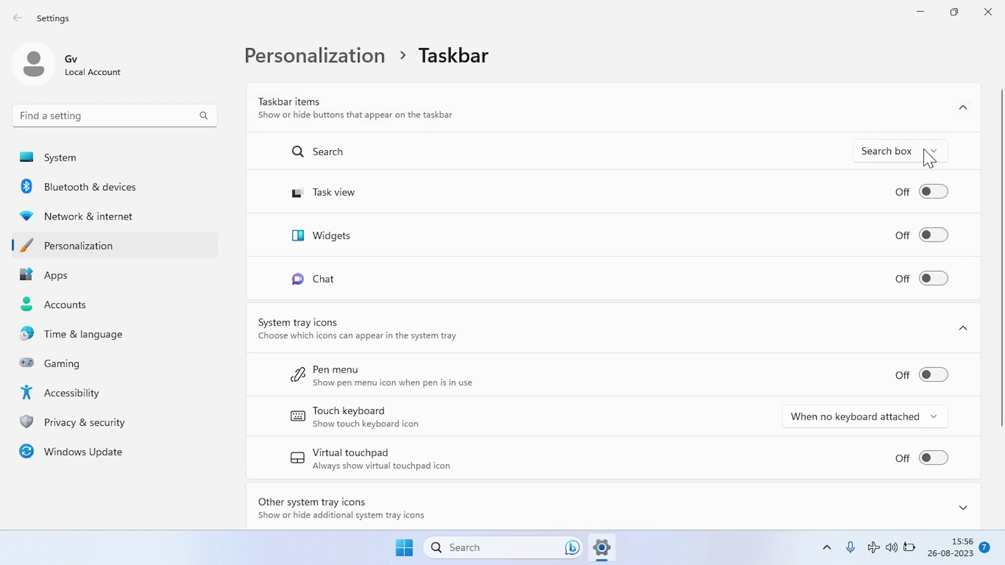
{"action": "left_click", "coordinate": [928, 155]}
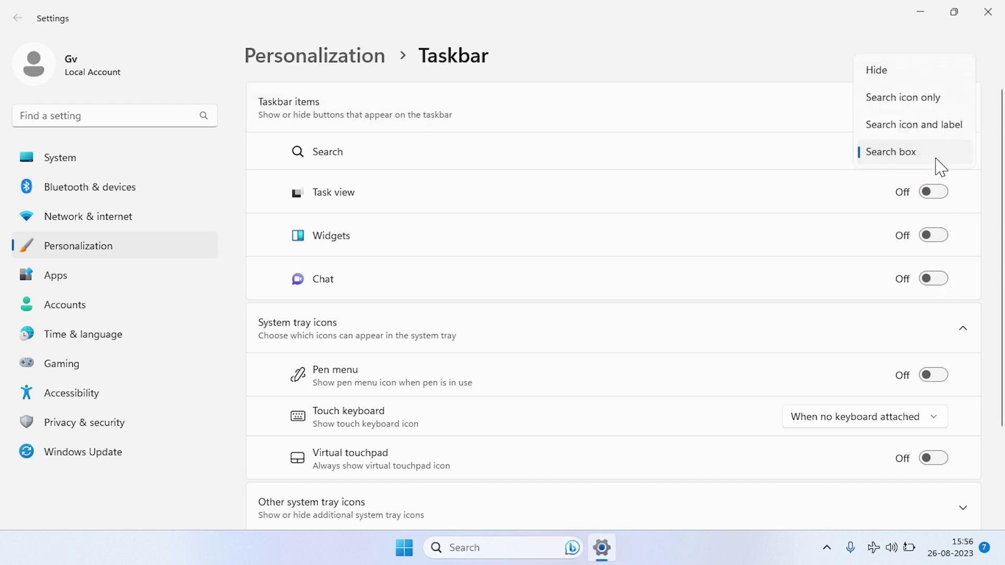
{"action": "left_click", "coordinate": [880, 72]}
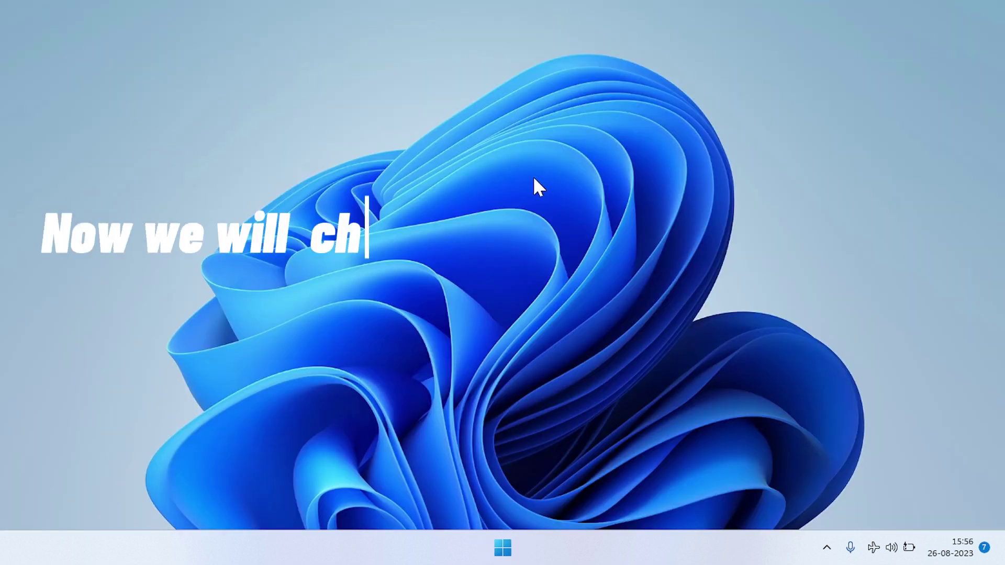
Step: Apply the dark Glow theme in the personalization settings and refresh the desktop
{"action": "right_click", "coordinate": [534, 178]}
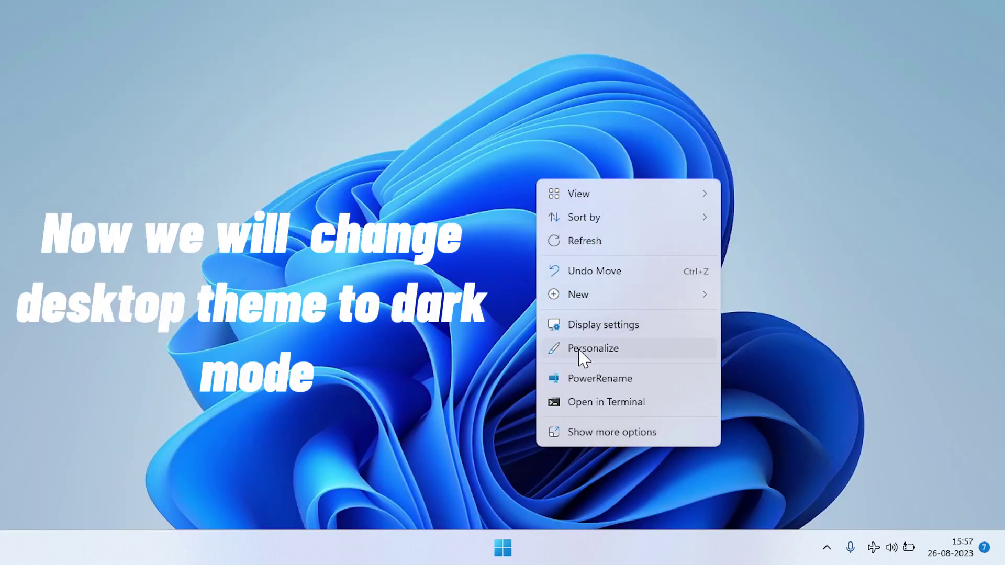
{"action": "left_click", "coordinate": [601, 350]}
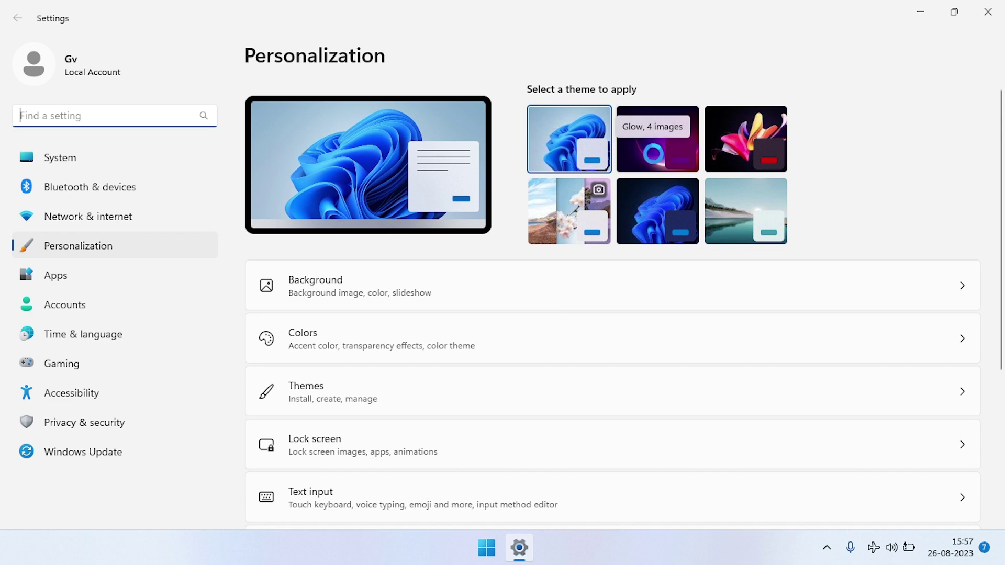
{"action": "left_click", "coordinate": [654, 156]}
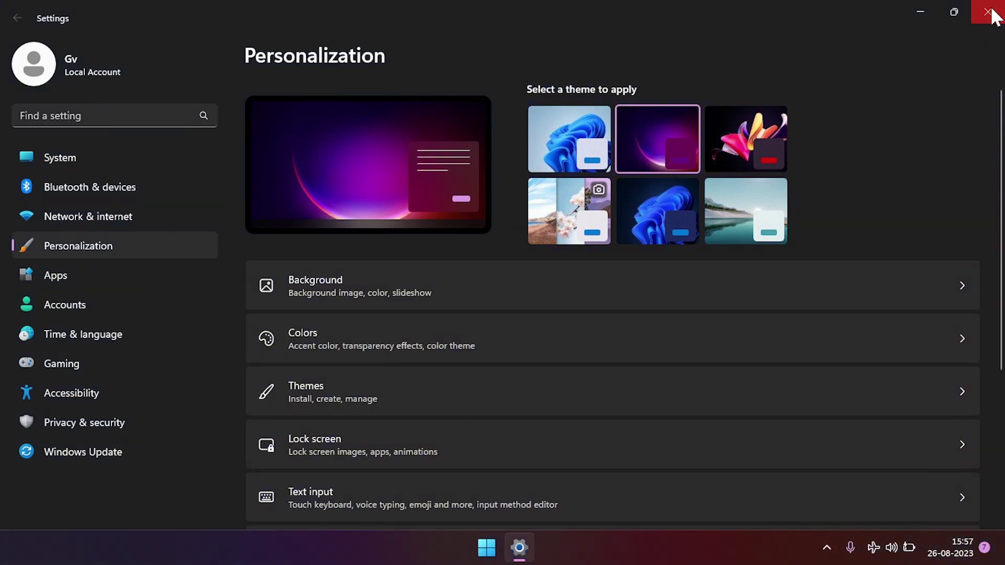
{"action": "left_click", "coordinate": [988, 11]}
{"action": "right_click", "coordinate": [688, 92]}
{"action": "left_click", "coordinate": [720, 162]}
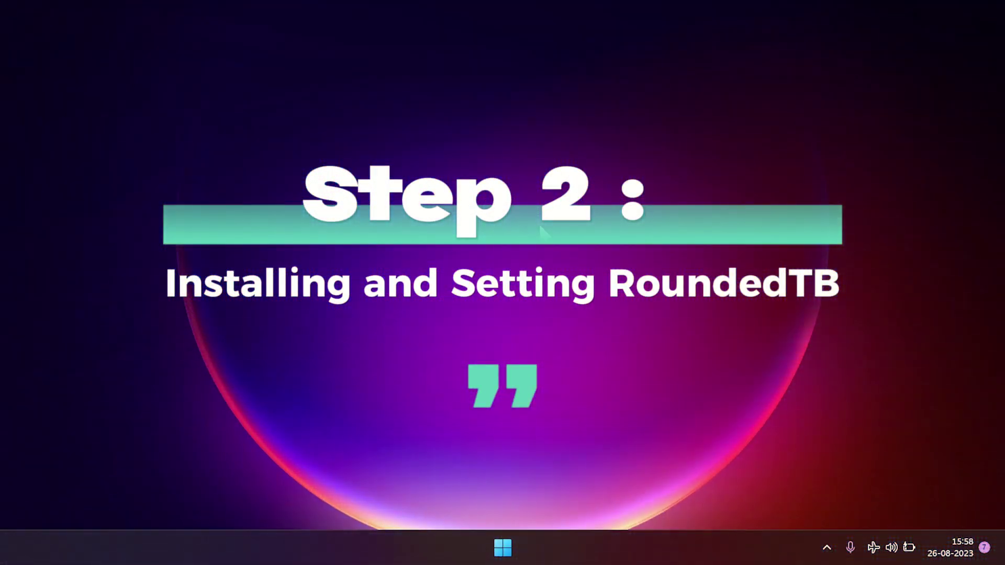
{"action": "right_click", "coordinate": [483, 165]}
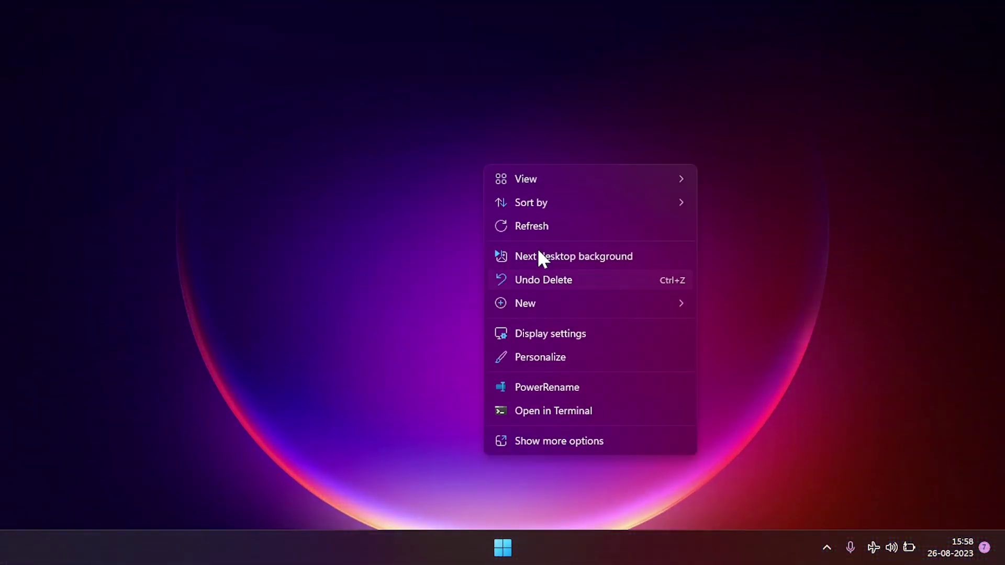
{"action": "left_click", "coordinate": [534, 227]}
Step: Find RoundedTB in the Microsoft Store and install it
{"action": "left_click", "coordinate": [504, 548]}
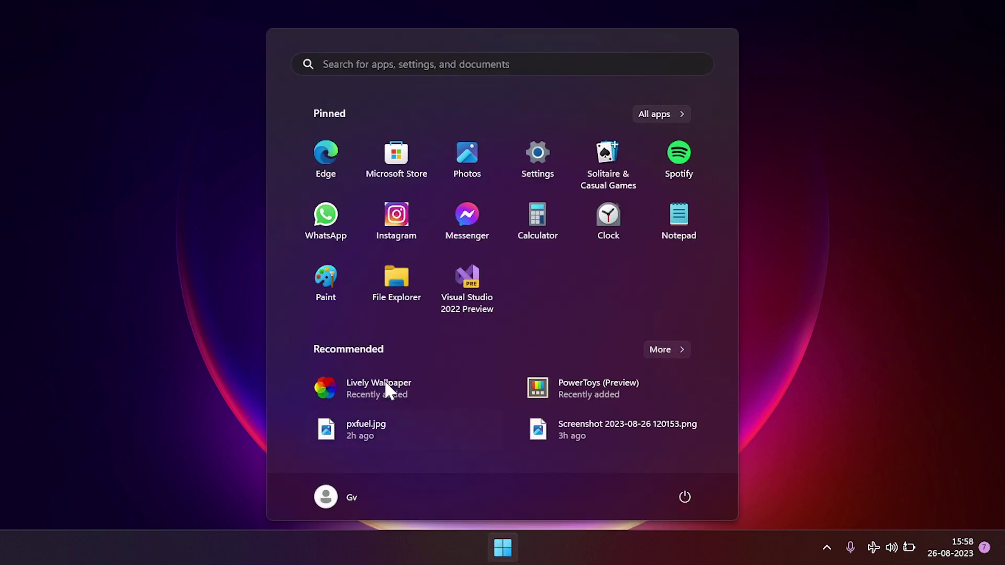
{"action": "left_click", "coordinate": [400, 156]}
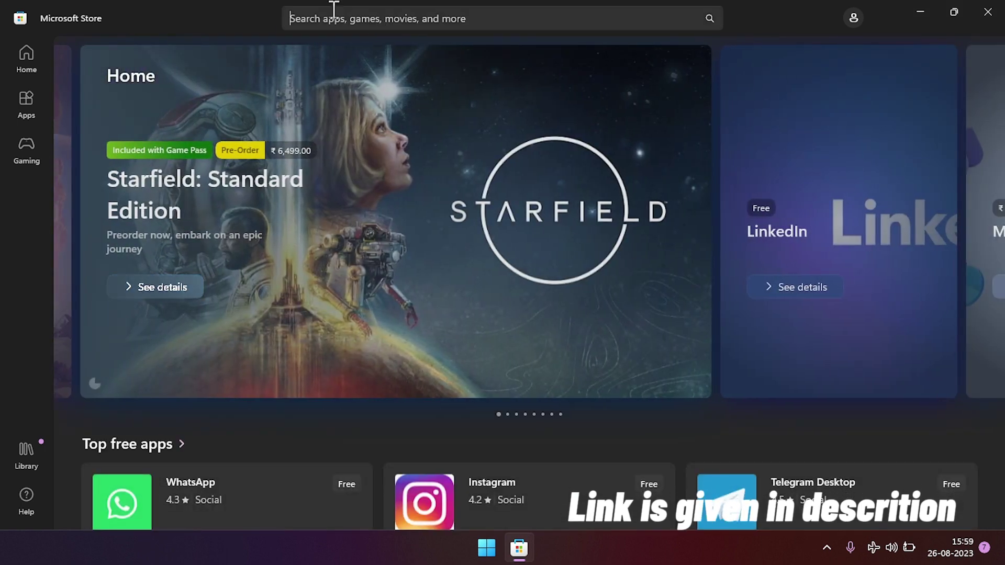
{"action": "left_click", "coordinate": [334, 11]}
{"action": "type", "text": "Rounded"}
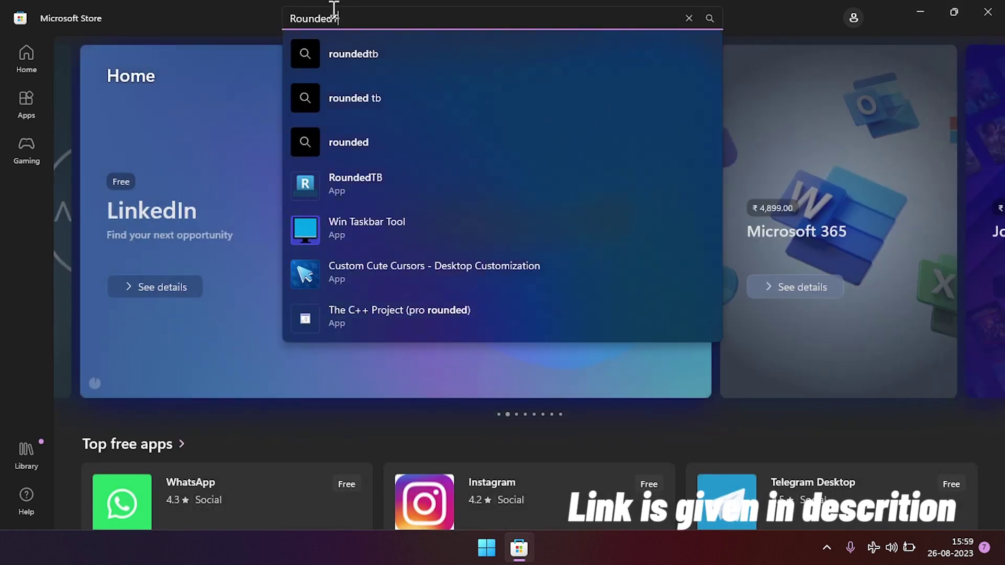
{"action": "type", "text": "TB"}
{"action": "key", "text": "Return"}
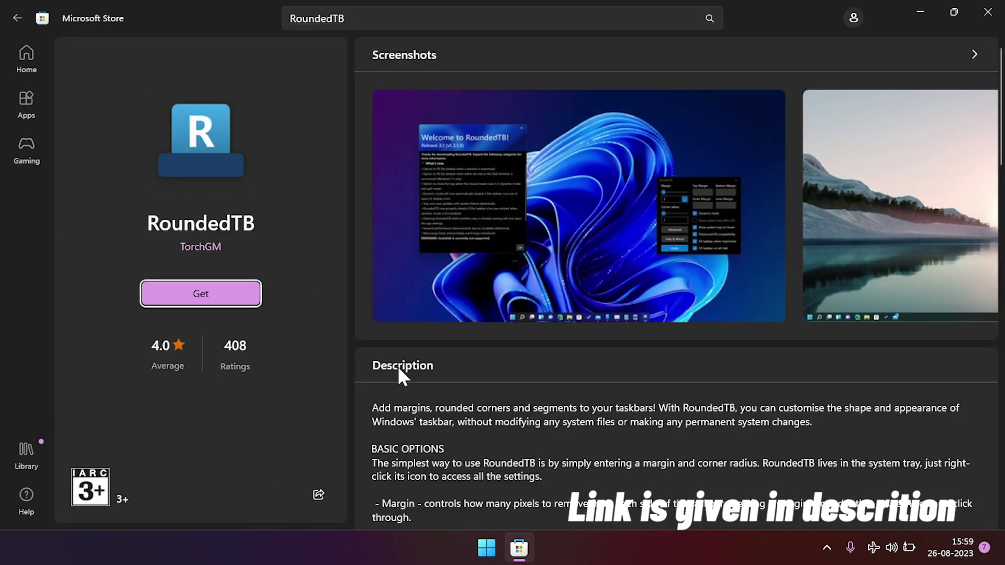
{"action": "left_click", "coordinate": [225, 297]}
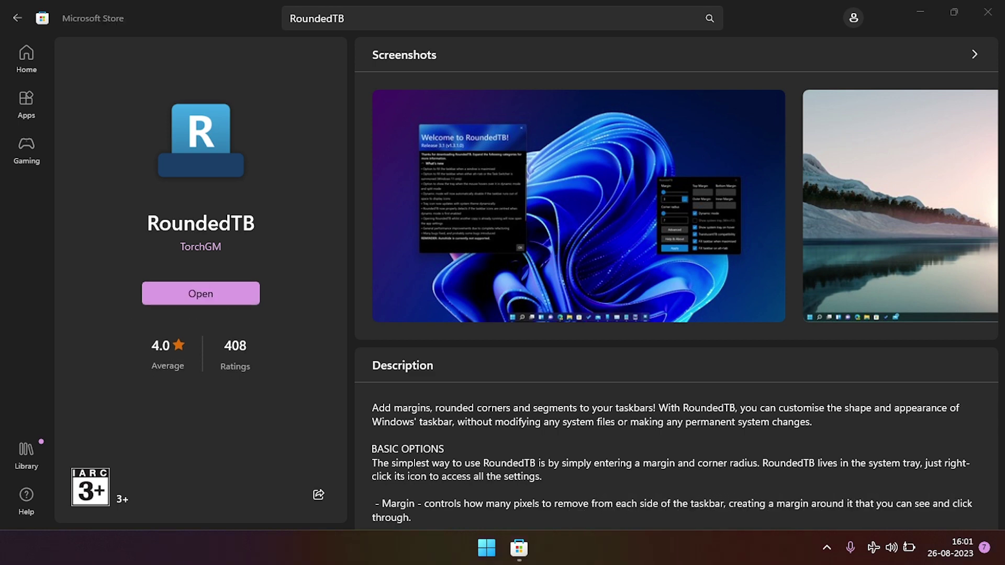
Step: Launch RoundedTB, dismiss its welcome message and close the Microsoft Store, leaving the RoundedTB window on the desktop
{"action": "left_click", "coordinate": [233, 299]}
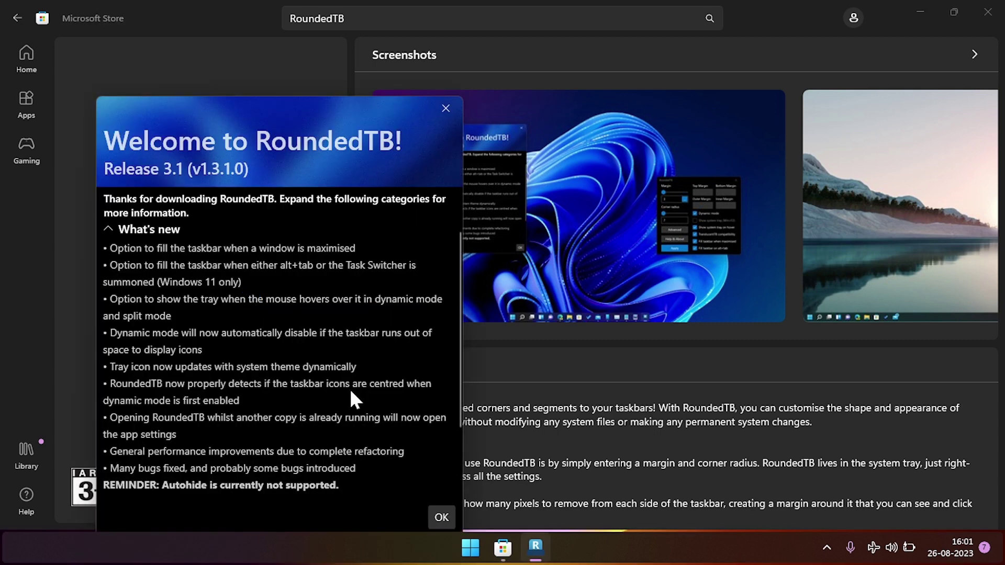
{"action": "left_click", "coordinate": [440, 517]}
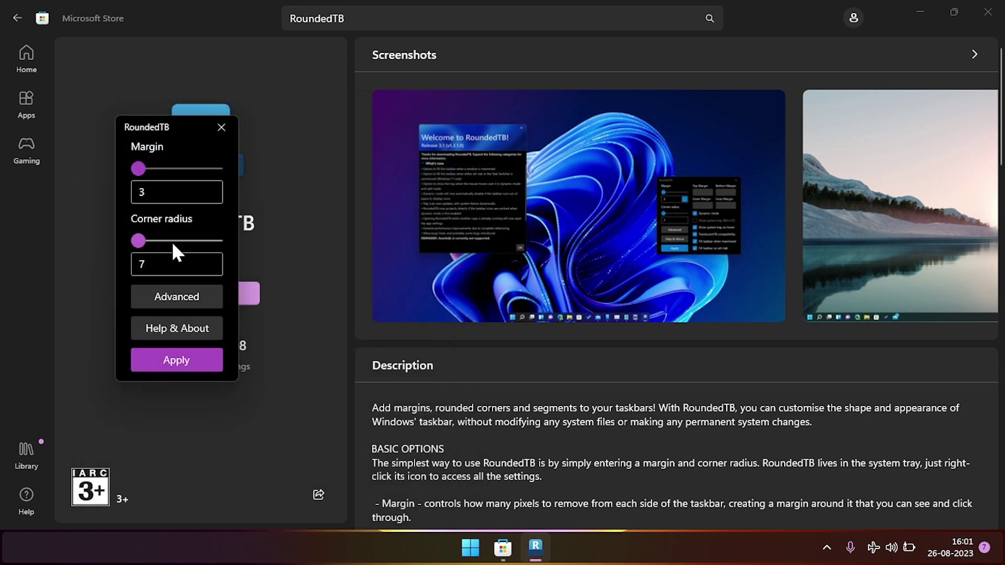
{"action": "left_click", "coordinate": [987, 11]}
{"action": "left_click_drag", "start_coordinate": [166, 127], "coordinate": [449, 108]}
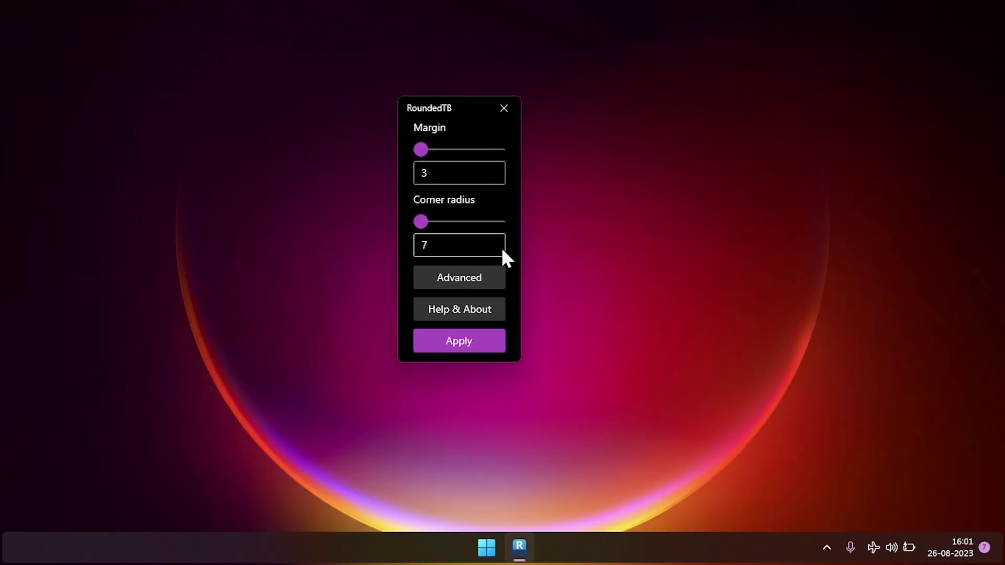
Step: Enable Dynamic mode and Show system tray on hover in RoundedTB's advanced options, apply them and close the window
{"action": "left_click", "coordinate": [473, 282]}
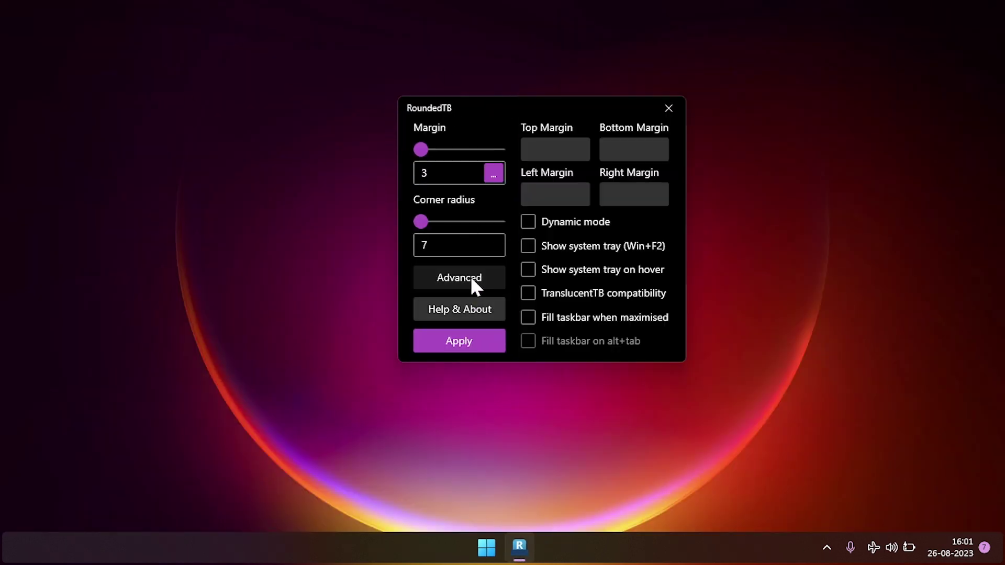
{"action": "left_click", "coordinate": [528, 223]}
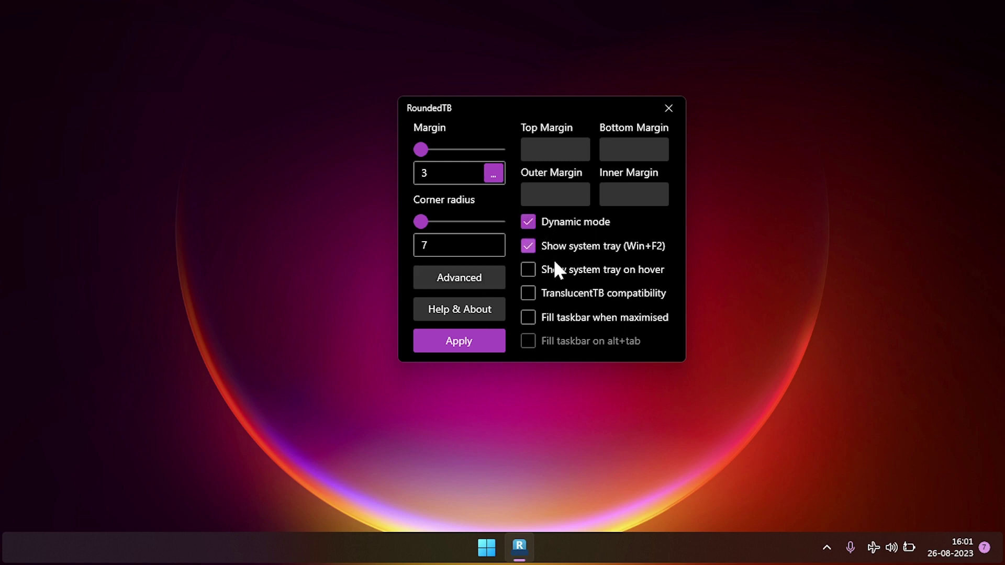
{"action": "left_click", "coordinate": [533, 276]}
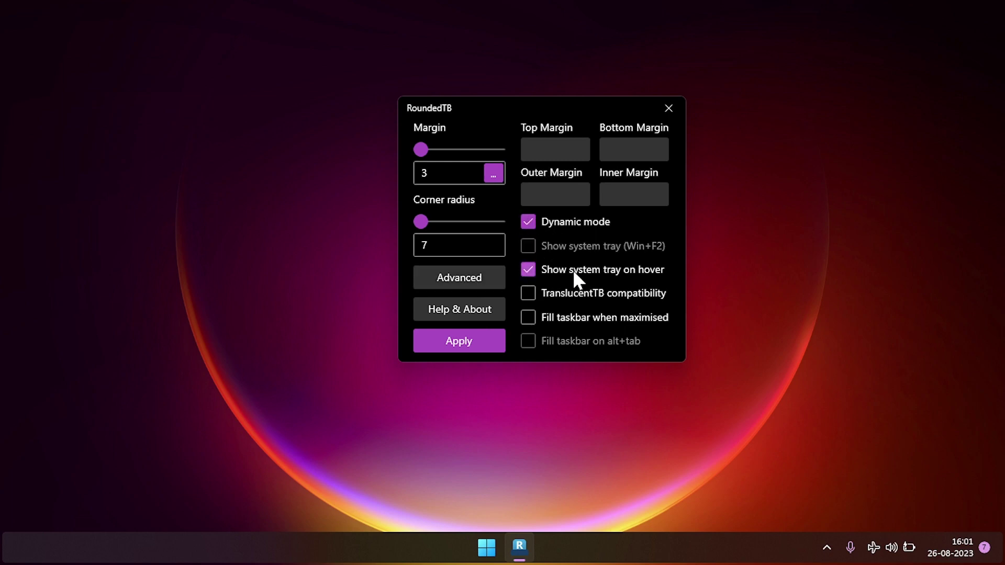
{"action": "left_click", "coordinate": [466, 341]}
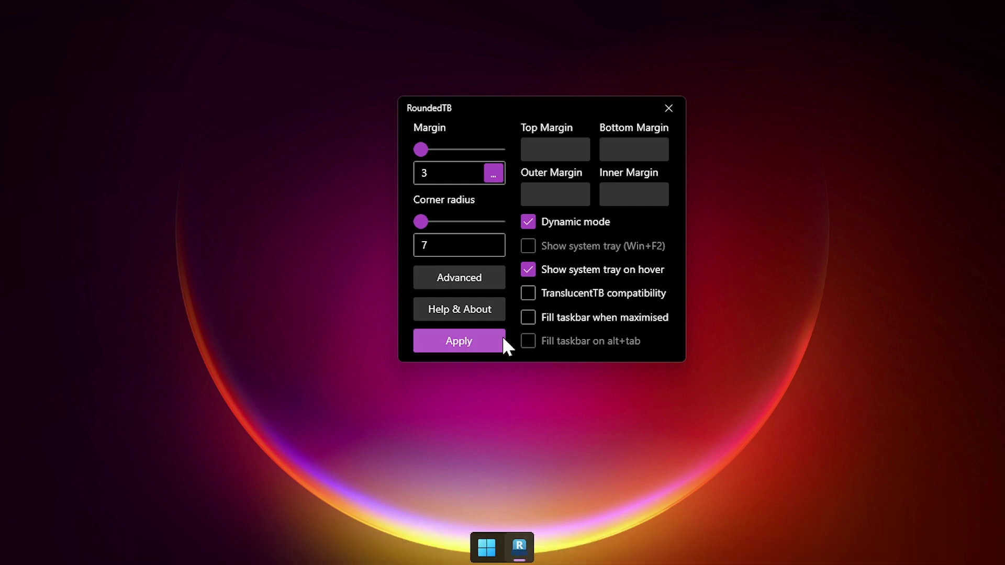
{"action": "left_click", "coordinate": [666, 107]}
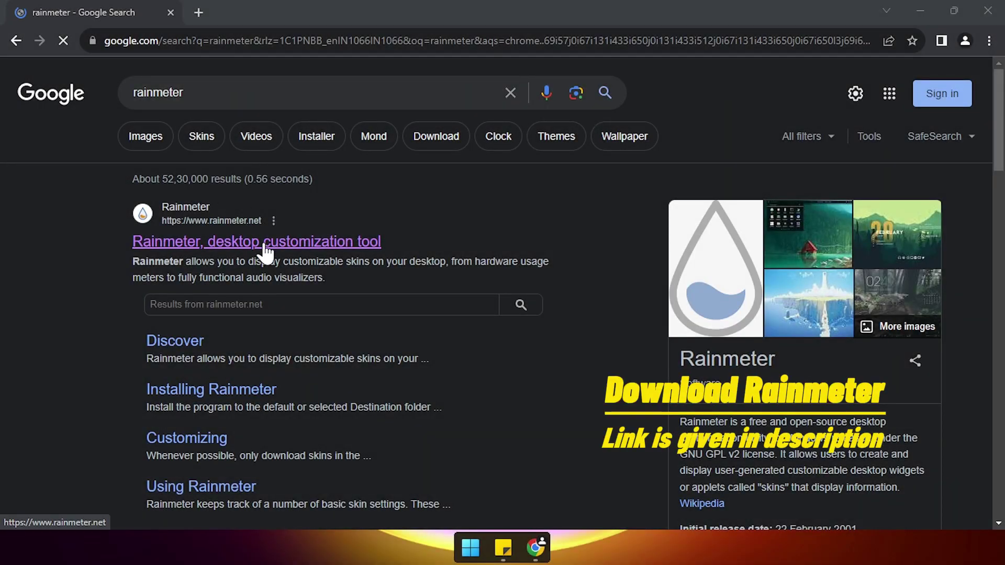
Step: Open the Rainmeter website from the Google results in Chrome and download the 4.5.18 release
{"action": "left_click", "coordinate": [264, 242]}
{"action": "scroll", "coordinate": [545, 467], "scroll_direction": "down", "scroll_amount": 1}
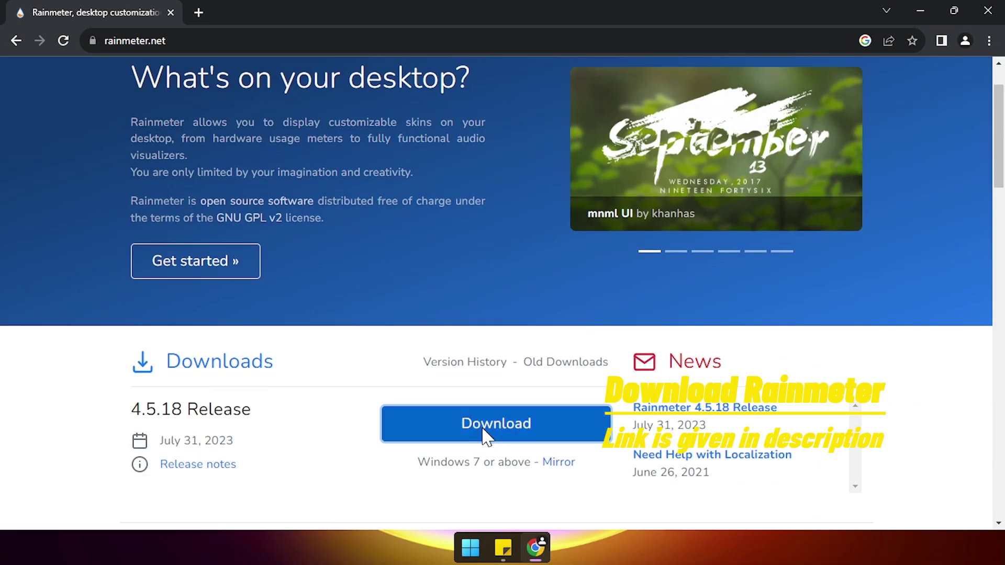
{"action": "left_click", "coordinate": [482, 427]}
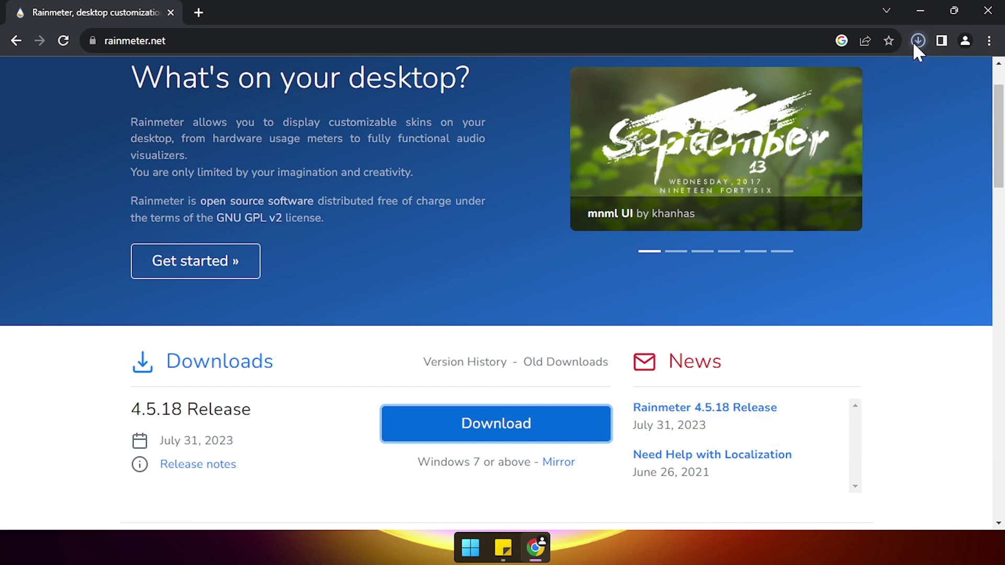
{"action": "left_click", "coordinate": [918, 40]}
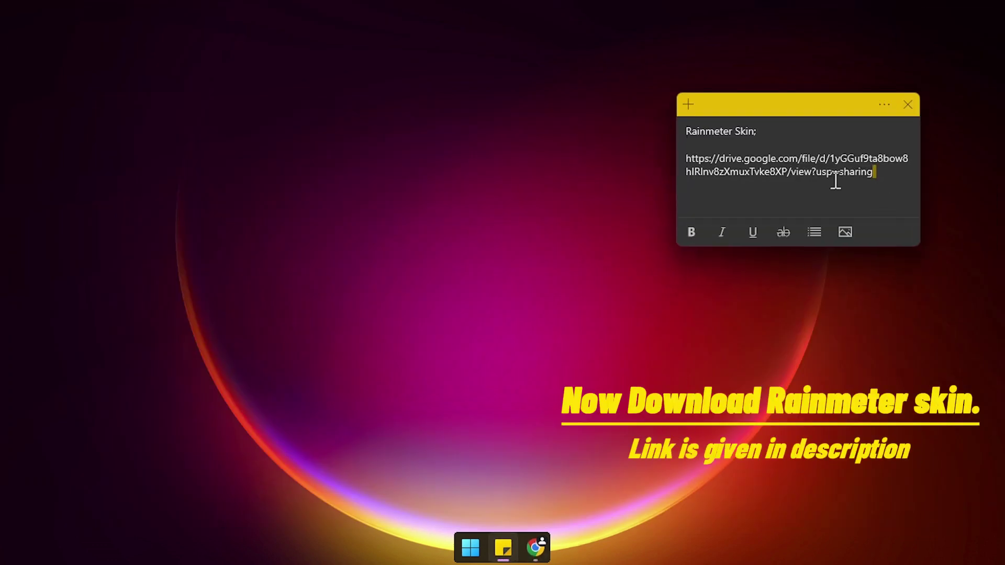
Step: Copy the Rainmeter skin's Google Drive link from the sticky note and open it in a new Chrome tab
{"action": "left_click_drag", "start_coordinate": [874, 173], "coordinate": [683, 157]}
{"action": "right_click", "coordinate": [727, 162]}
{"action": "left_click", "coordinate": [769, 178]}
{"action": "left_click", "coordinate": [535, 544]}
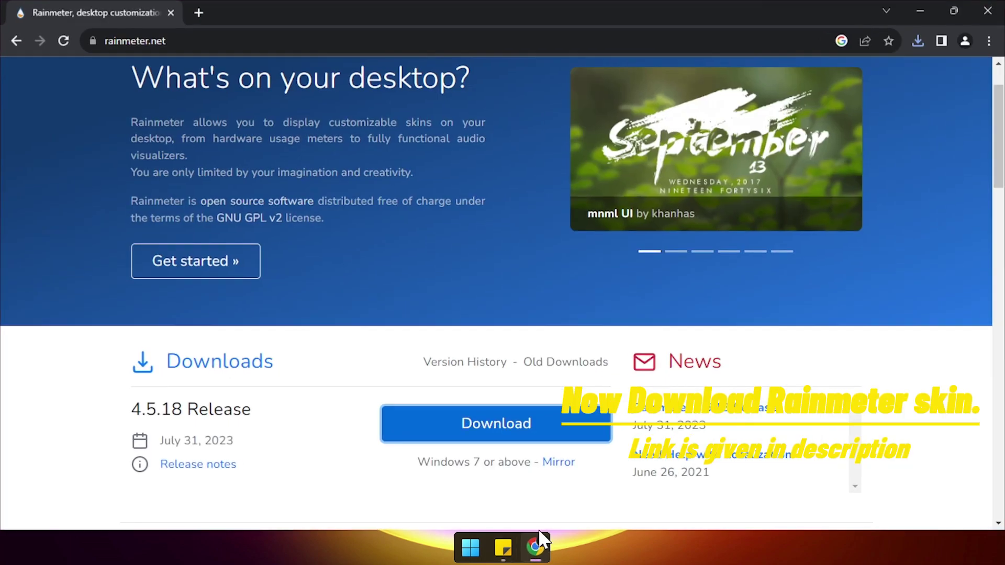
{"action": "left_click", "coordinate": [196, 12]}
{"action": "key", "text": "ctrl+v"}
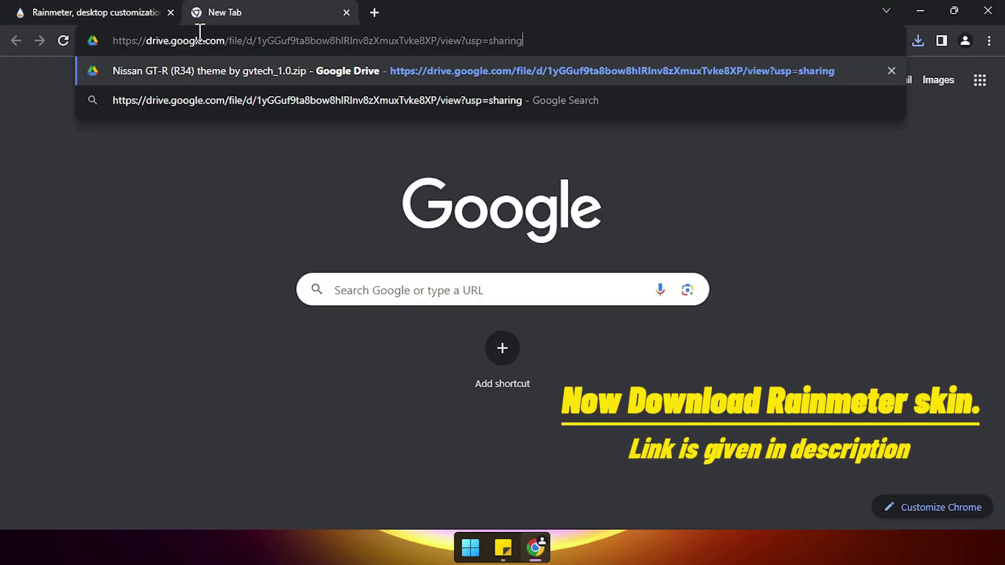
{"action": "key", "text": "Return"}
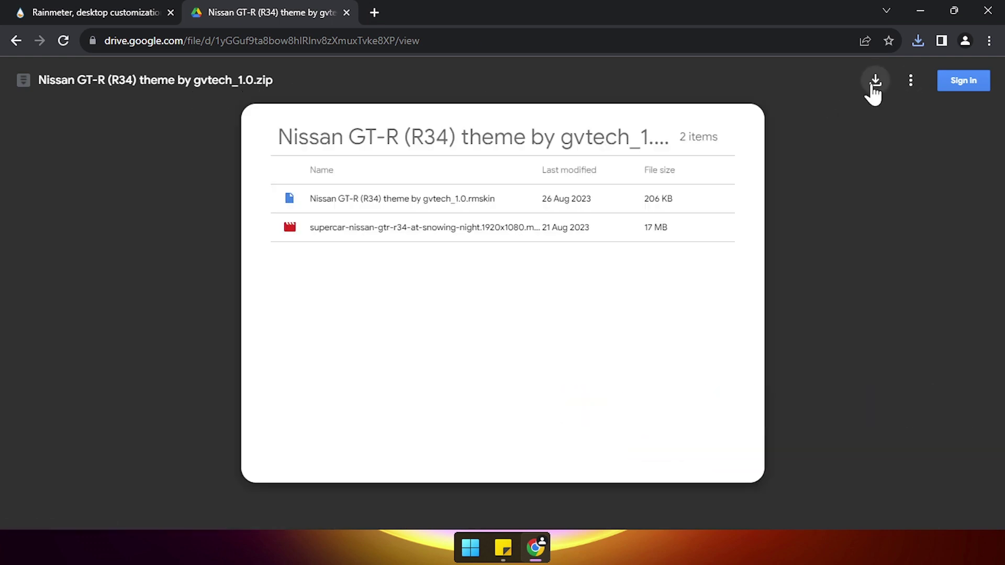
Step: Download Nissan GT-R (R34) theme by gvtech_1.0.zip from Google Drive and show the downloaded file in its folder
{"action": "left_click", "coordinate": [874, 85]}
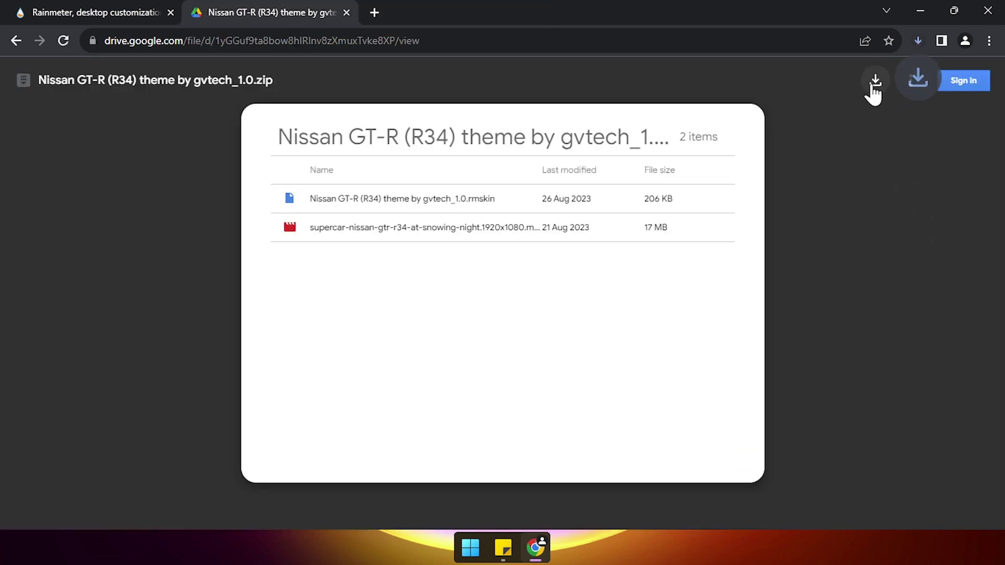
{"action": "left_click", "coordinate": [919, 40]}
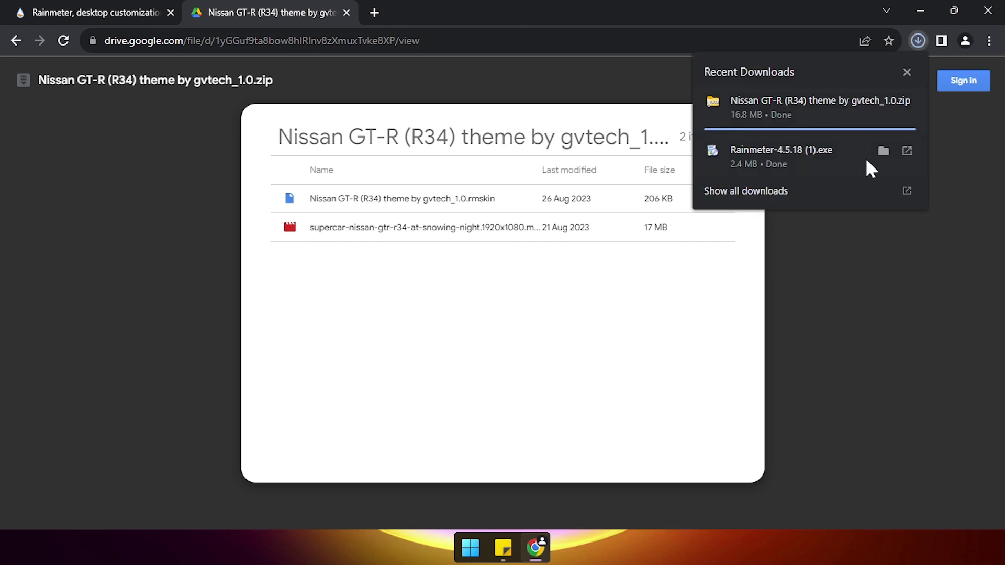
{"action": "left_click", "coordinate": [765, 191]}
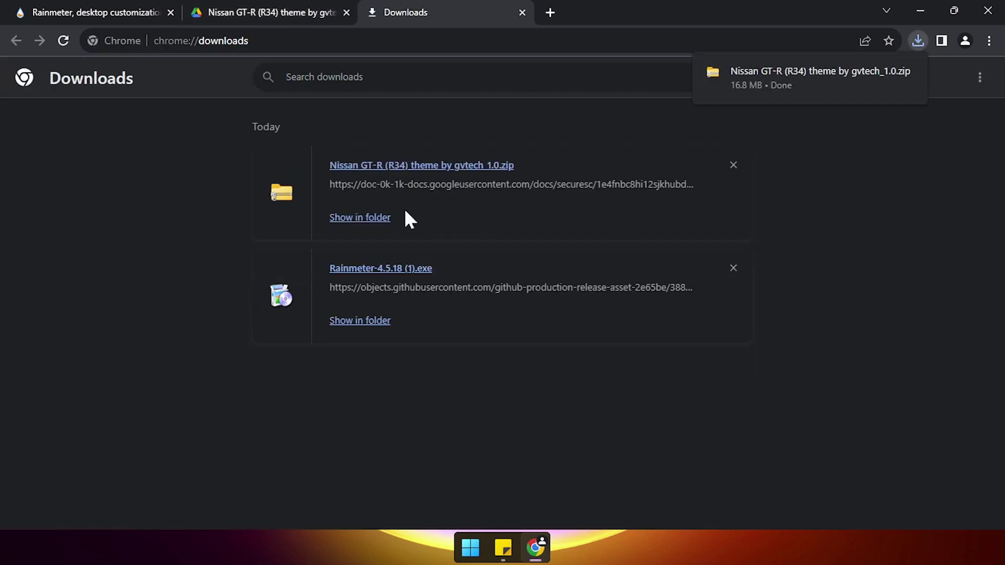
{"action": "left_click", "coordinate": [350, 219]}
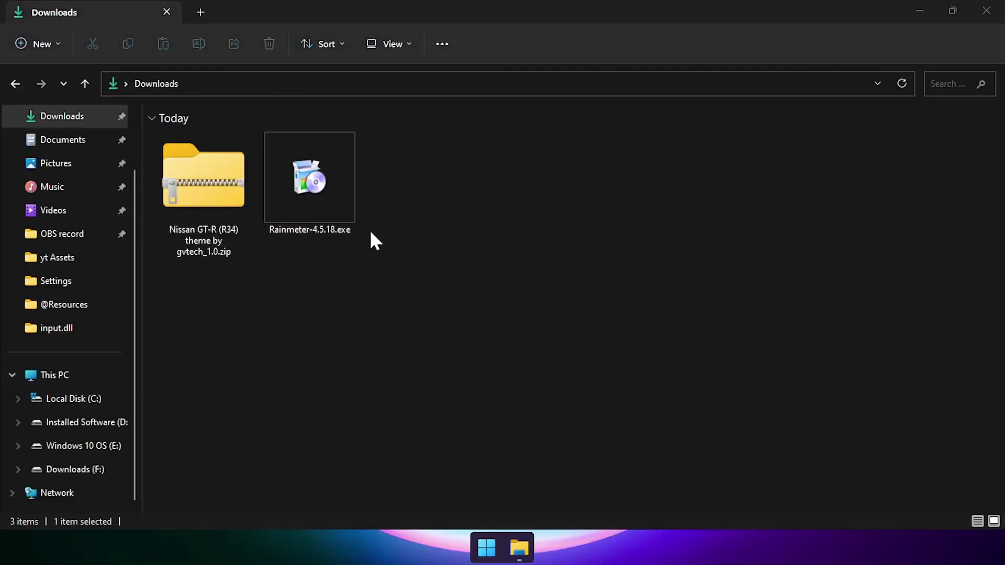
Step: Extract Nissan GT-R (R34) theme by gvtech_1.0.zip in Downloads, open the extracted folder and enlarge its file icons
{"action": "right_click", "coordinate": [187, 183]}
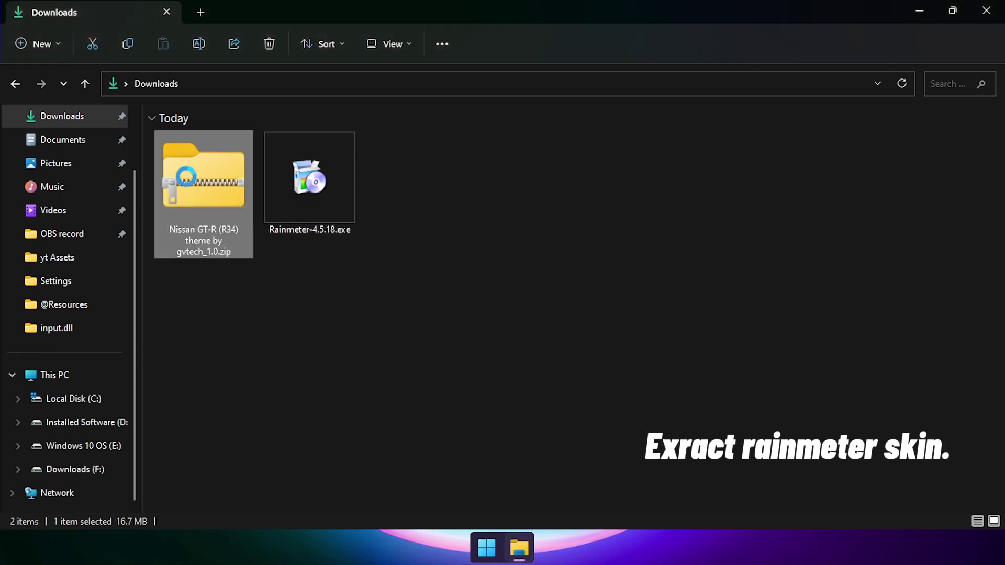
{"action": "left_click", "coordinate": [291, 155]}
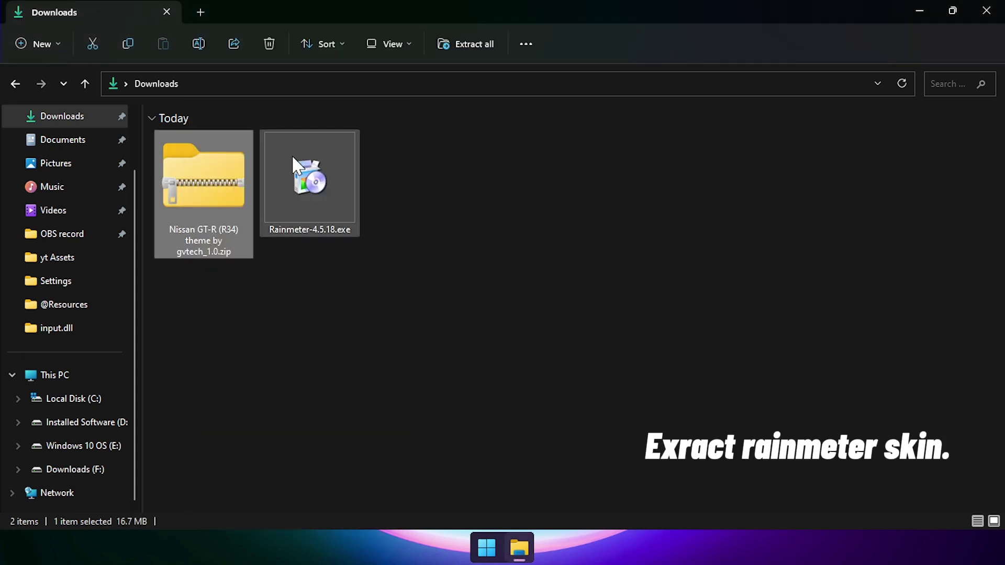
{"action": "left_click", "coordinate": [634, 415]}
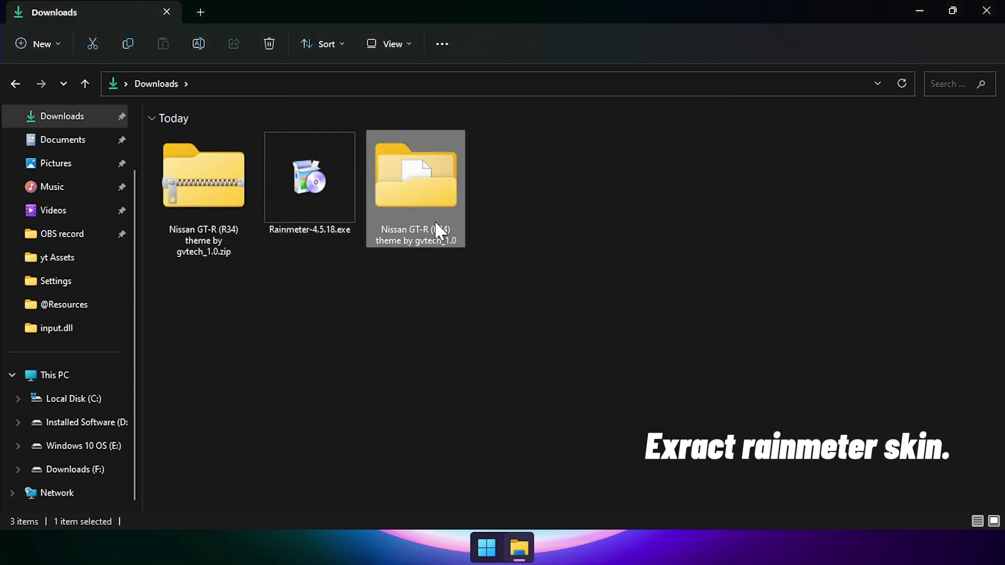
{"action": "double_click", "coordinate": [435, 221]}
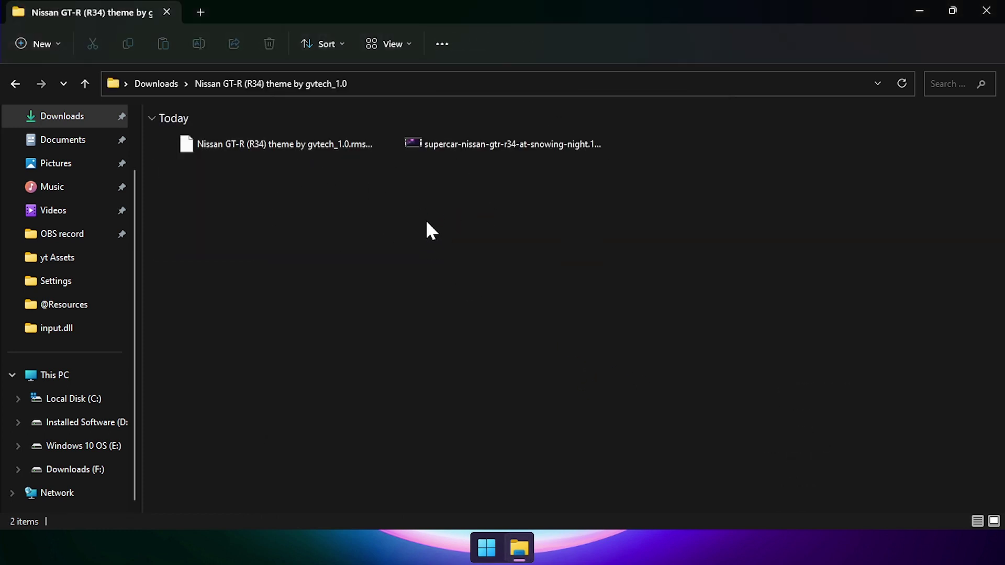
{"action": "scroll", "coordinate": [425, 219], "scroll_direction": "up", "scroll_amount": 4}
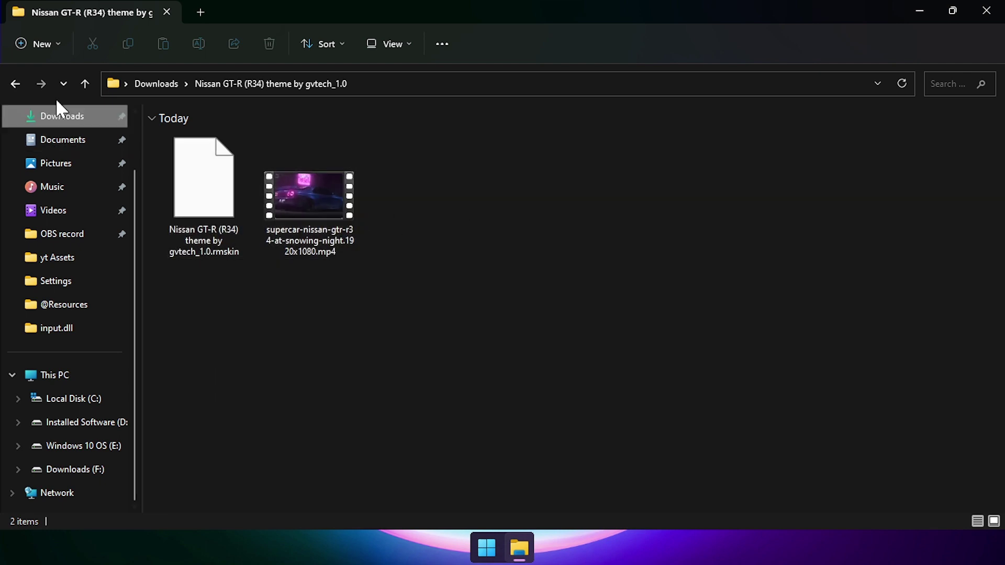
Step: Install Rainmeter from Rainmeter-4.5.18.exe in Downloads with English as installer language and Run Rainmeter disabled, then minimize the folder window
{"action": "left_click", "coordinate": [13, 84]}
{"action": "double_click", "coordinate": [315, 193]}
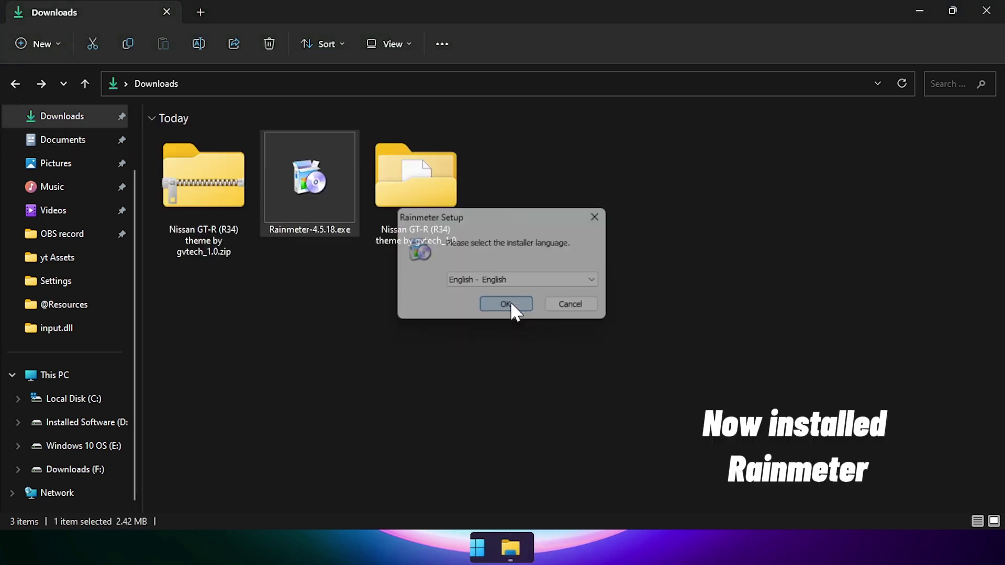
{"action": "left_click", "coordinate": [510, 304]}
{"action": "left_click", "coordinate": [576, 389]}
{"action": "left_click", "coordinate": [580, 390]}
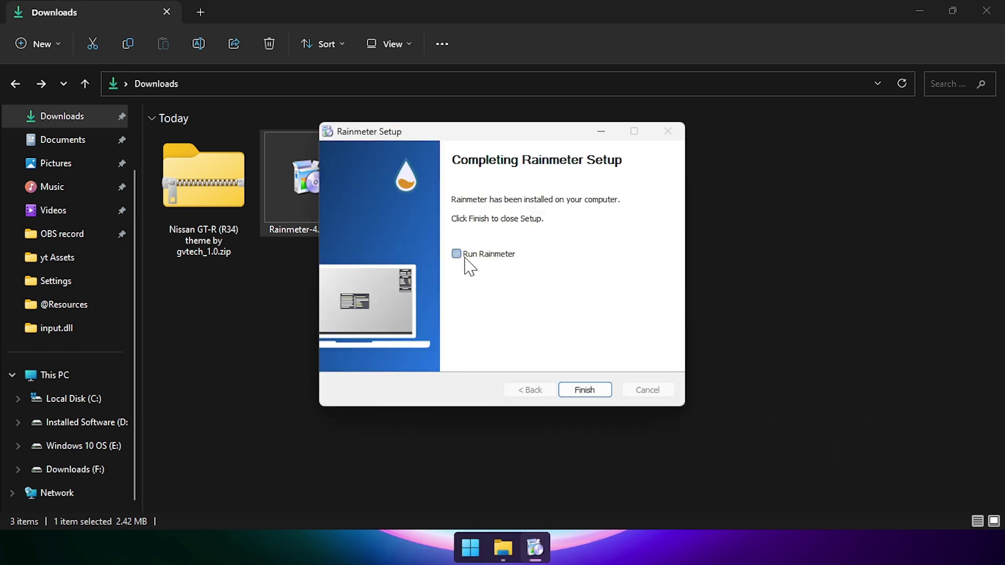
{"action": "left_click", "coordinate": [585, 390]}
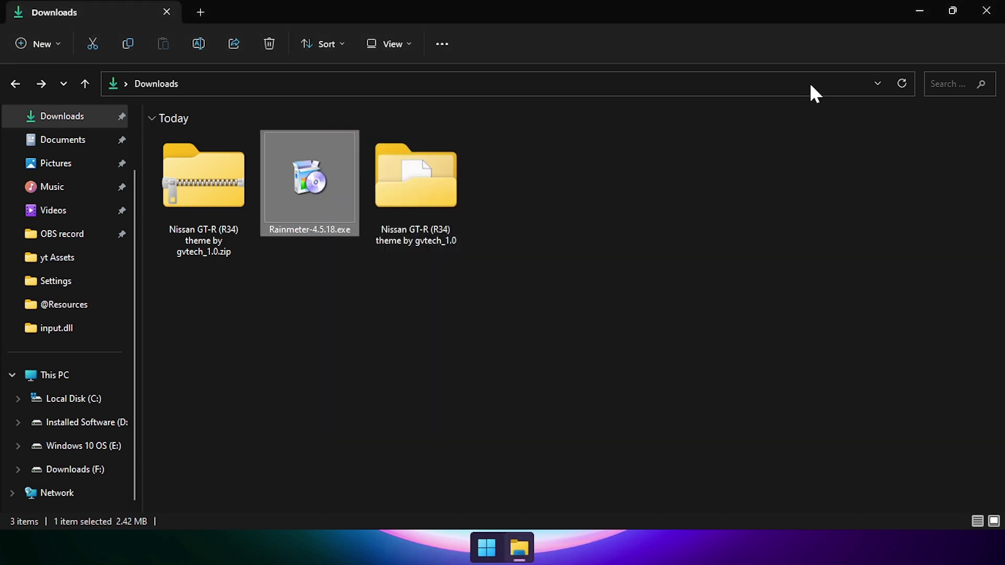
{"action": "left_click", "coordinate": [919, 10]}
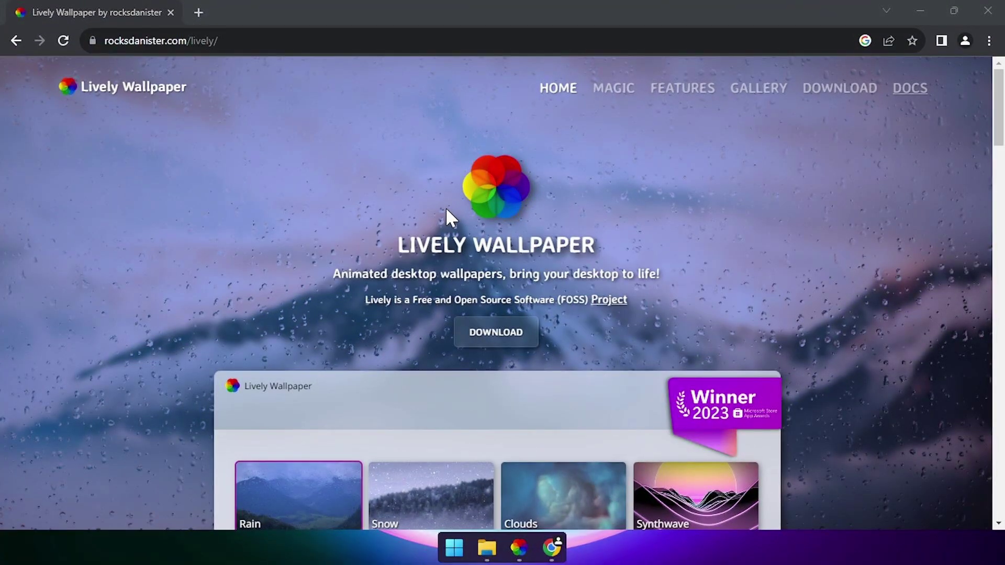
Step: View the download options on the Lively Wallpaper website, close the browser and switch to the Lively Wallpaper app
{"action": "left_click", "coordinate": [493, 347]}
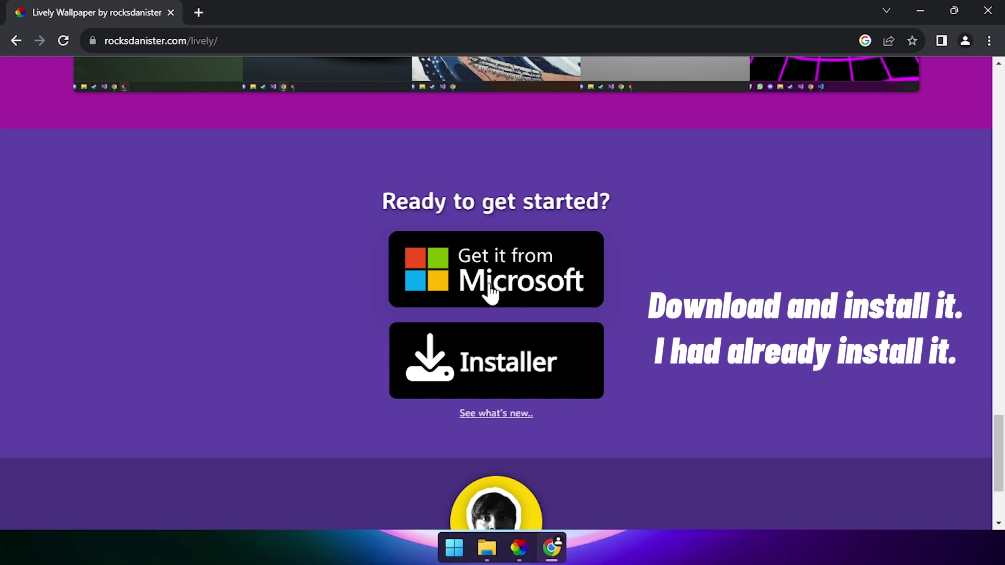
{"action": "left_click", "coordinate": [988, 10]}
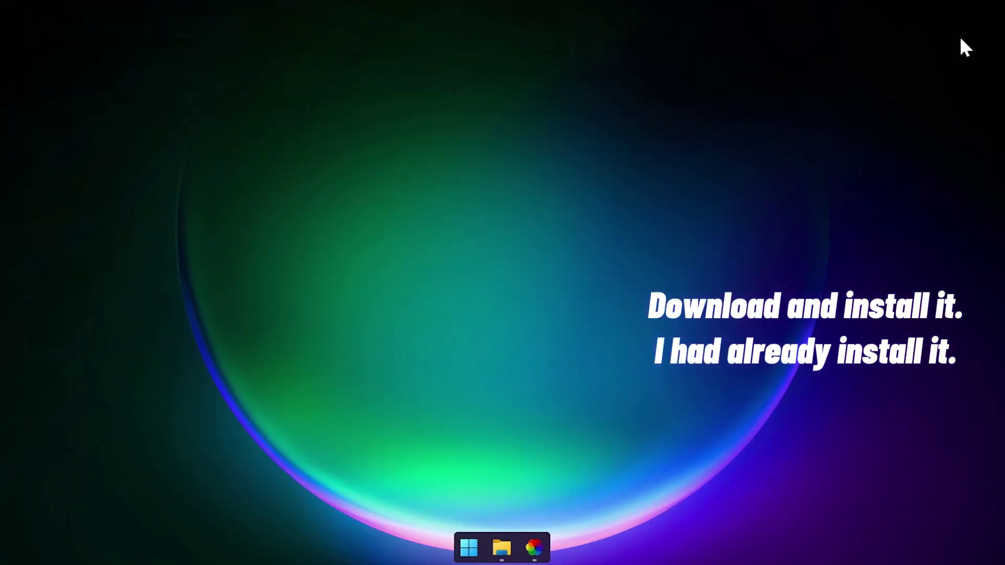
{"action": "left_click", "coordinate": [539, 549]}
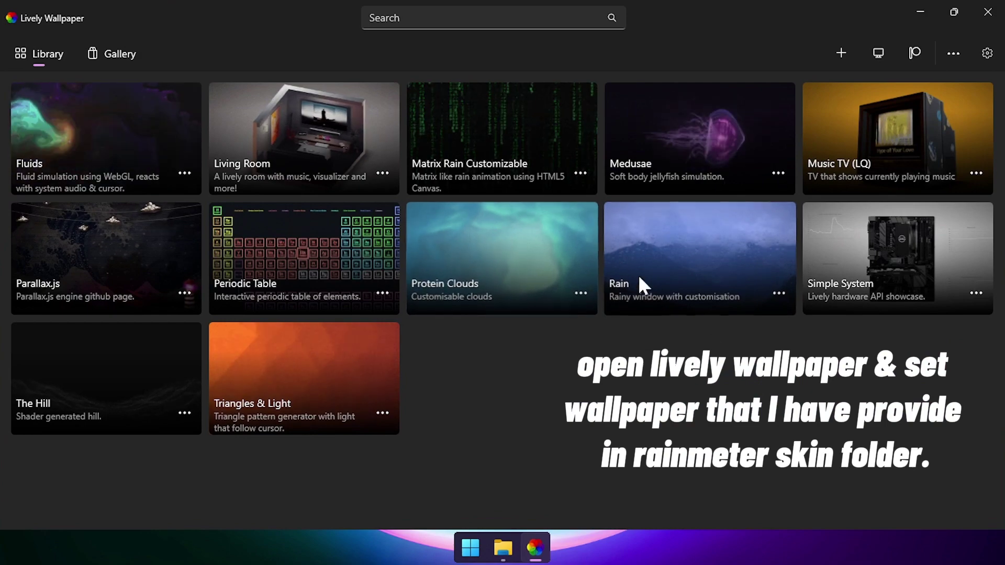
Step: Add the supercar-nissan-gtr-r34-at-snowing-night MP4 from the extracted theme folder in Downloads as the wallpaper, and close Lively Wallpaper
{"action": "left_click", "coordinate": [841, 54]}
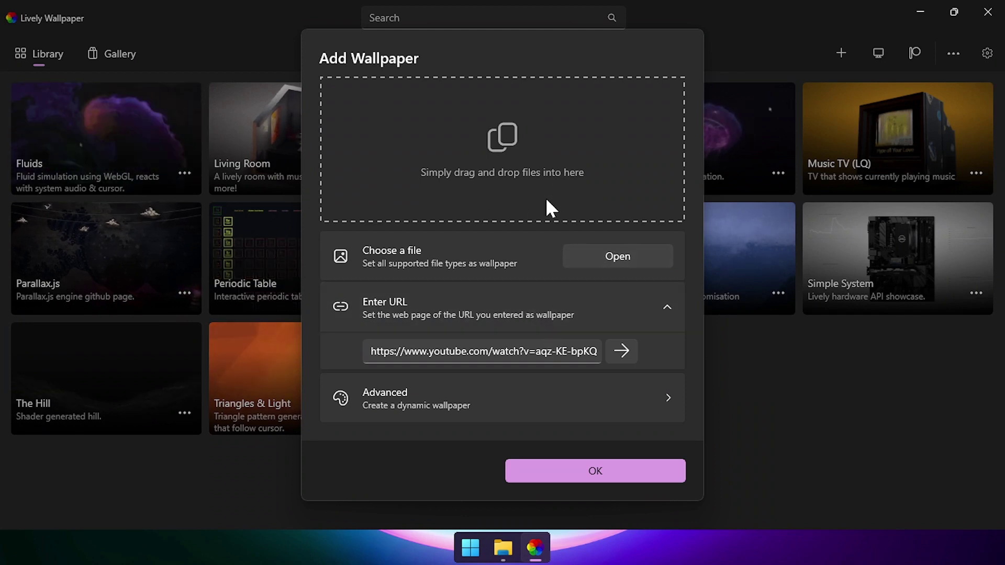
{"action": "left_click", "coordinate": [610, 260]}
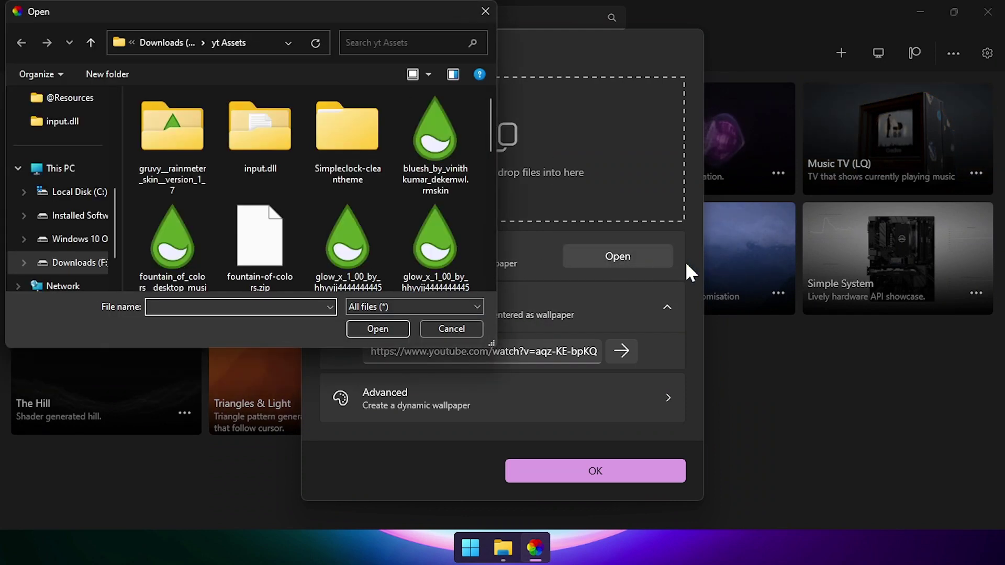
{"action": "left_click_drag", "start_coordinate": [302, 18], "coordinate": [372, 36]}
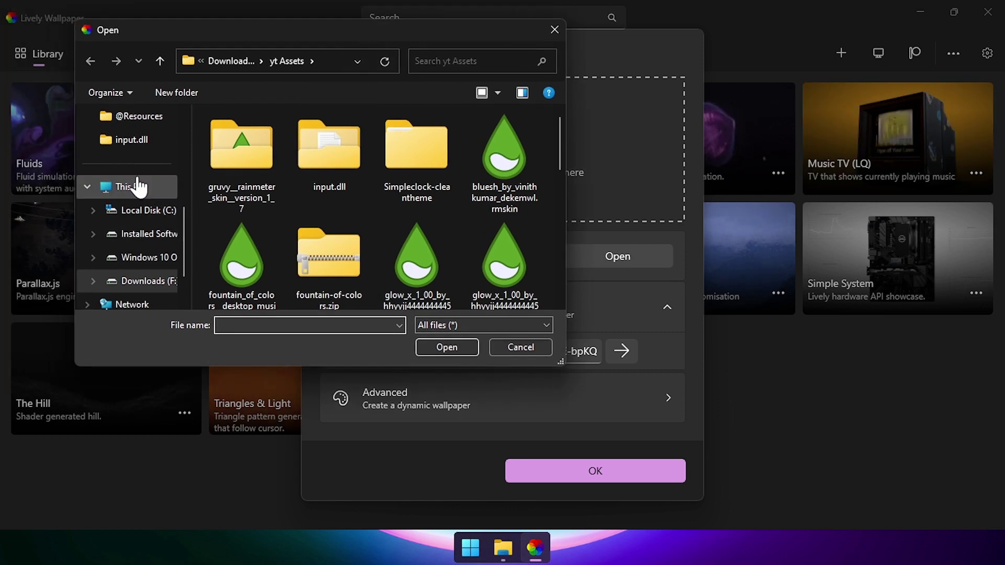
{"action": "scroll", "coordinate": [157, 185], "scroll_direction": "up", "scroll_amount": 3}
{"action": "scroll", "coordinate": [157, 184], "scroll_direction": "up", "scroll_amount": 3}
{"action": "left_click", "coordinate": [137, 120]}
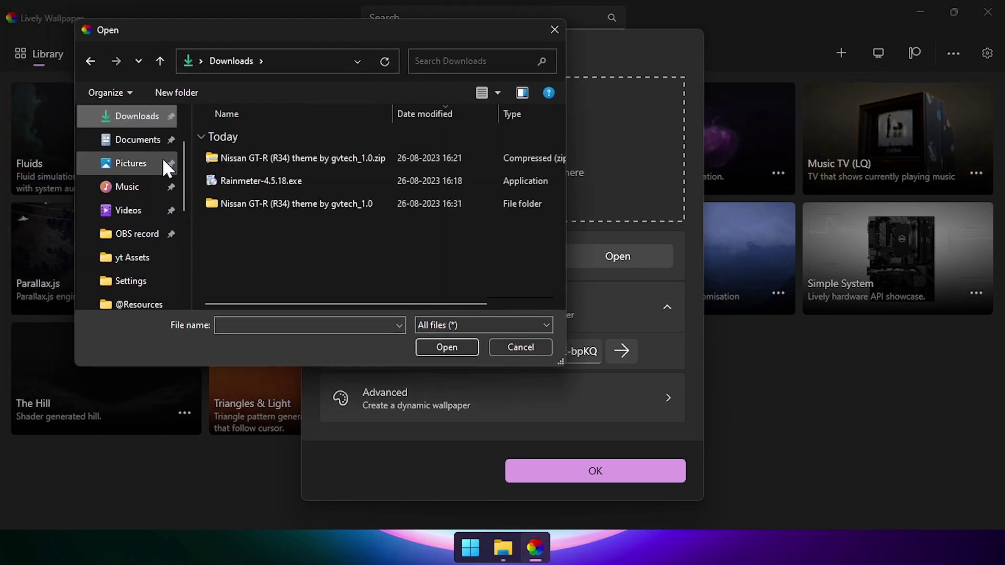
{"action": "double_click", "coordinate": [259, 203]}
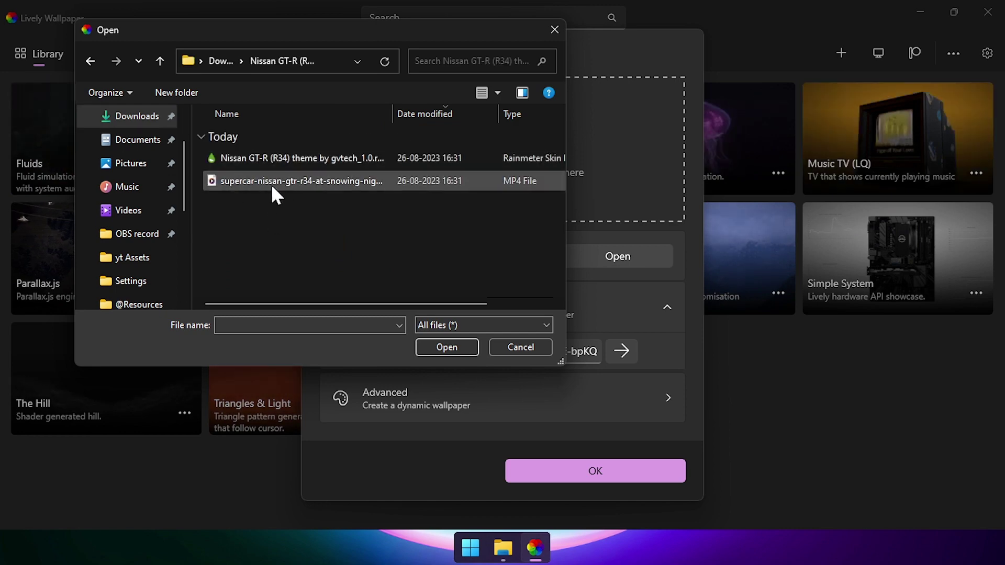
{"action": "left_click", "coordinate": [300, 183]}
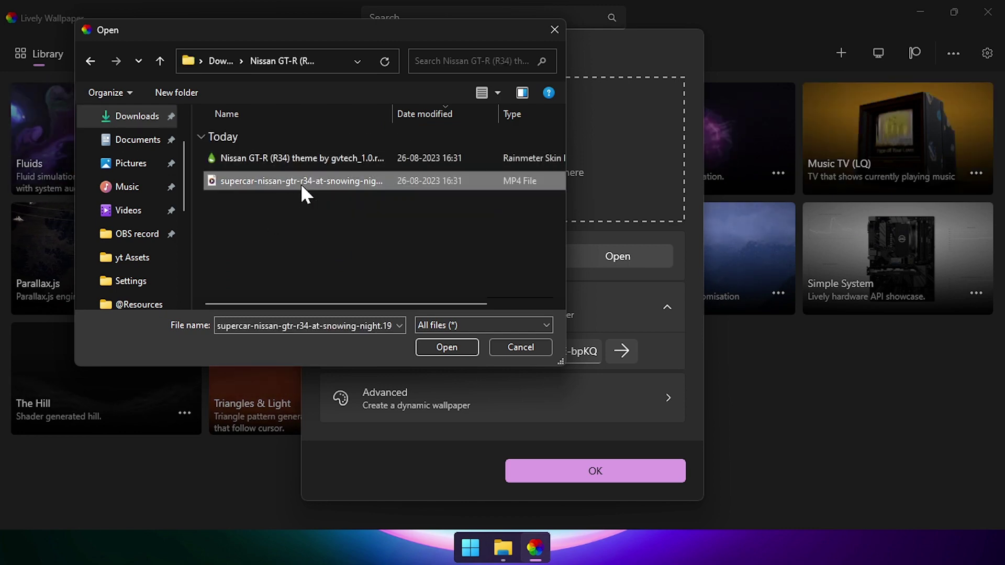
{"action": "left_click", "coordinate": [453, 344]}
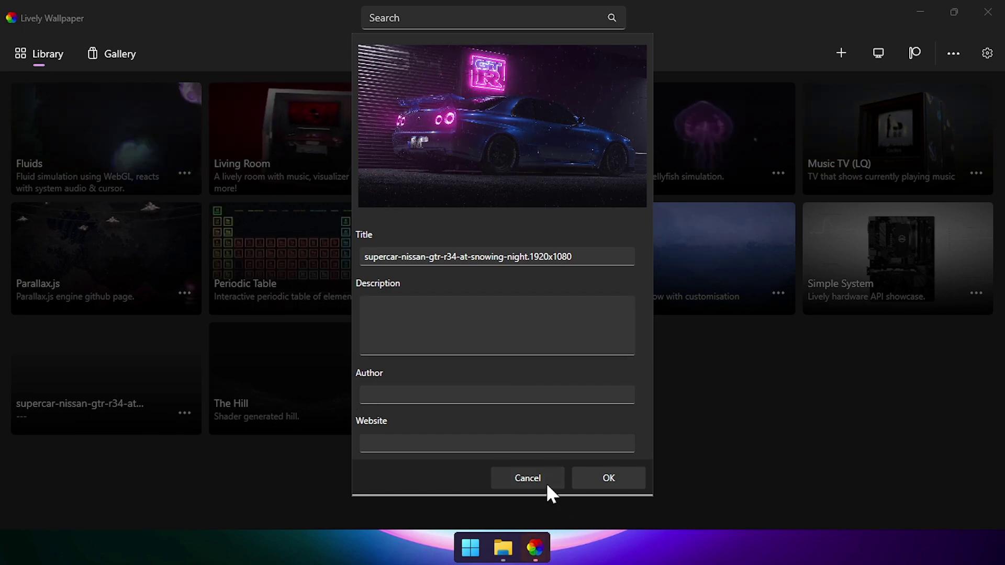
{"action": "left_click", "coordinate": [600, 479]}
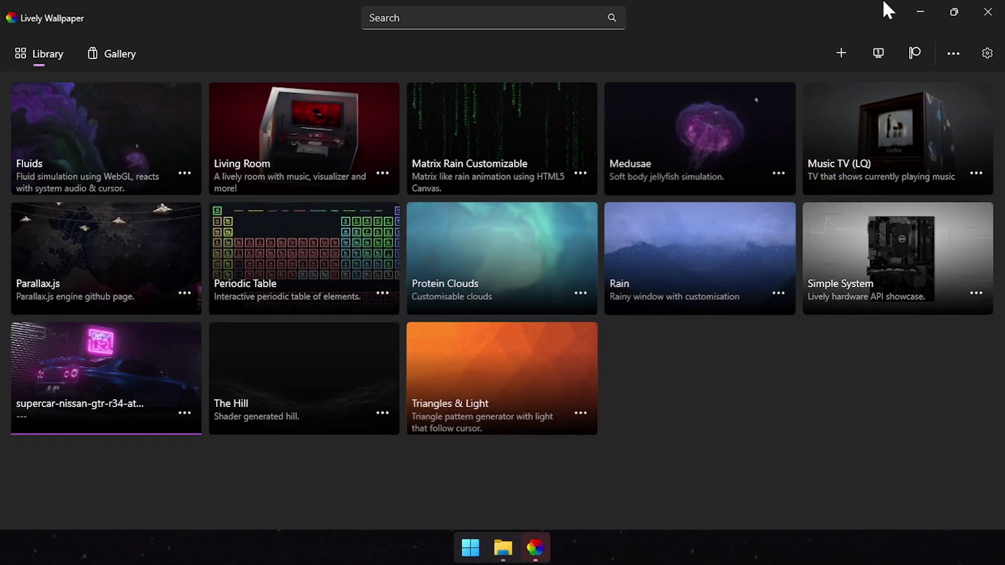
{"action": "left_click", "coordinate": [992, 13]}
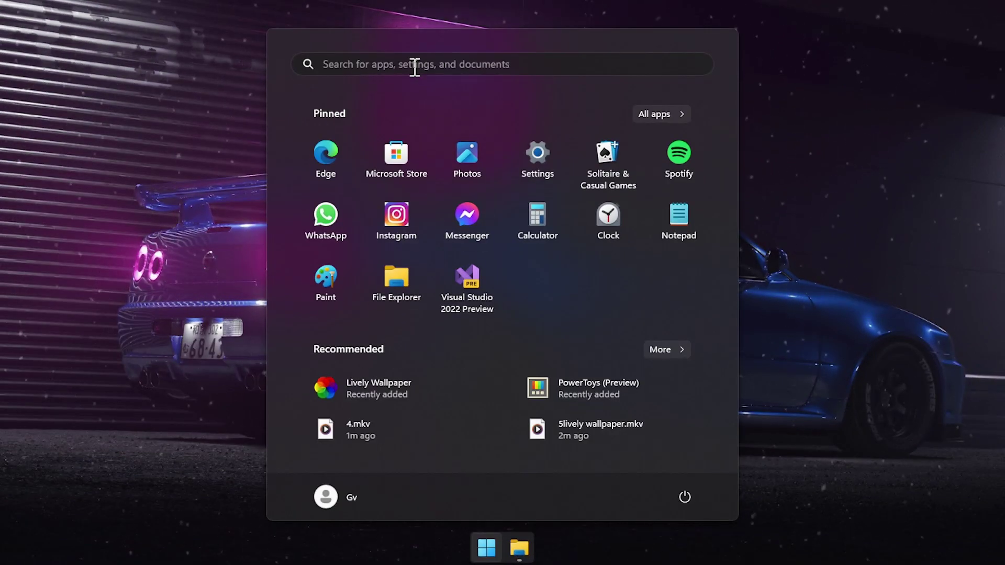
Step: Search Windows for "rainm" and launch Rainmeter
{"action": "left_click", "coordinate": [413, 67]}
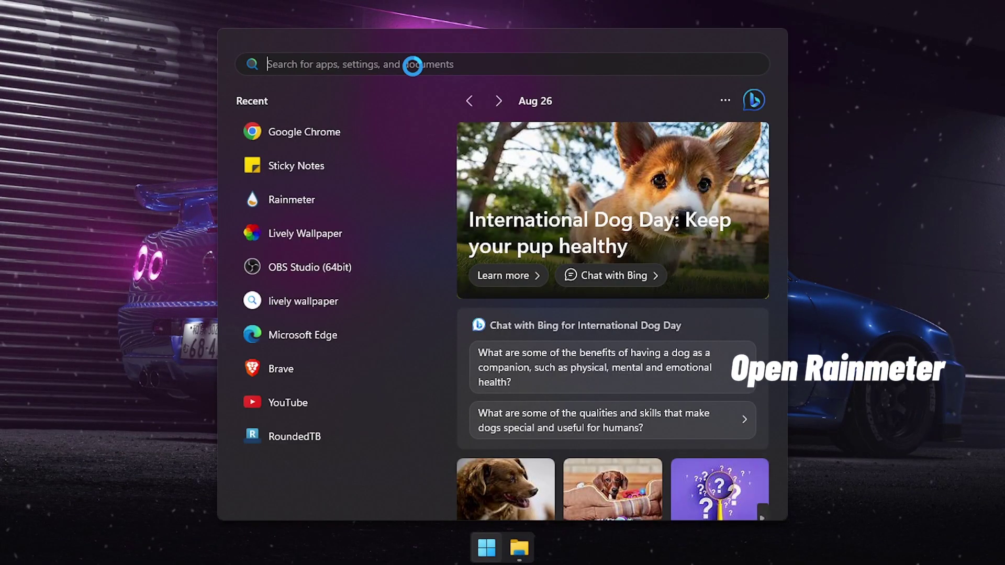
{"action": "type", "text": "rainm"}
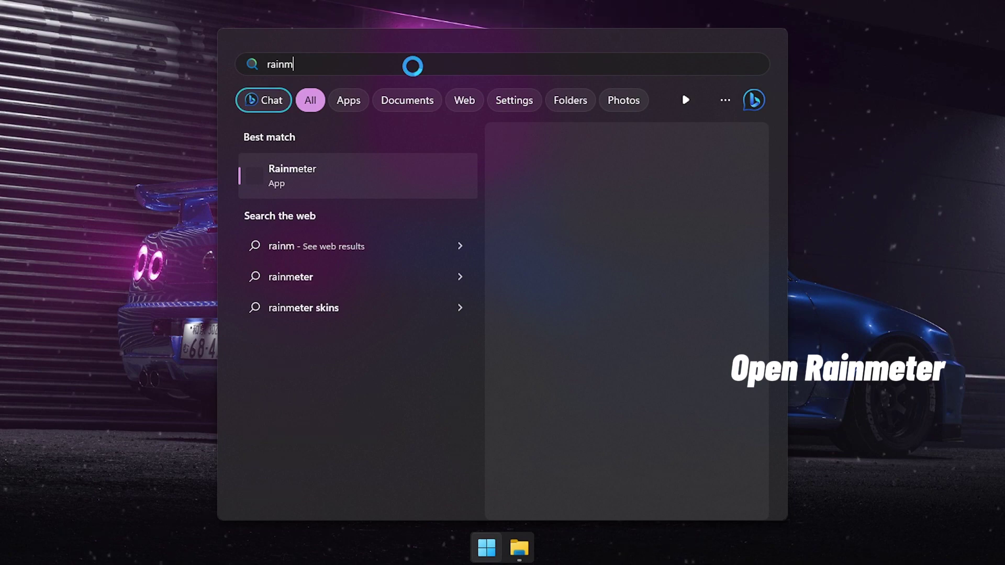
{"action": "key", "text": "Return"}
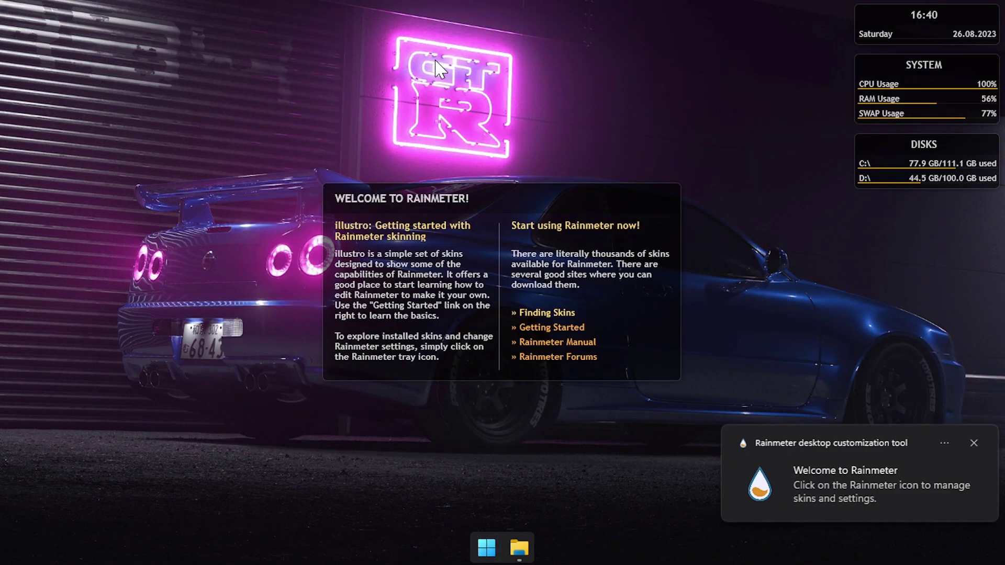
Step: Install the Nissan GT-R (R34) theme .rmskin file from the extracted folder with its included layout applied, and close File Explorer
{"action": "left_click", "coordinate": [526, 539]}
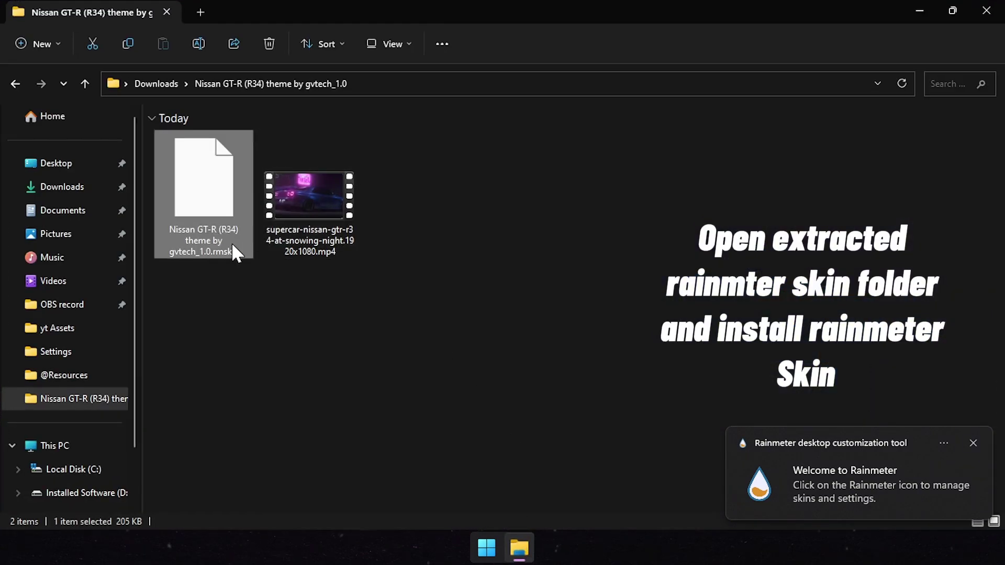
{"action": "double_click", "coordinate": [205, 229]}
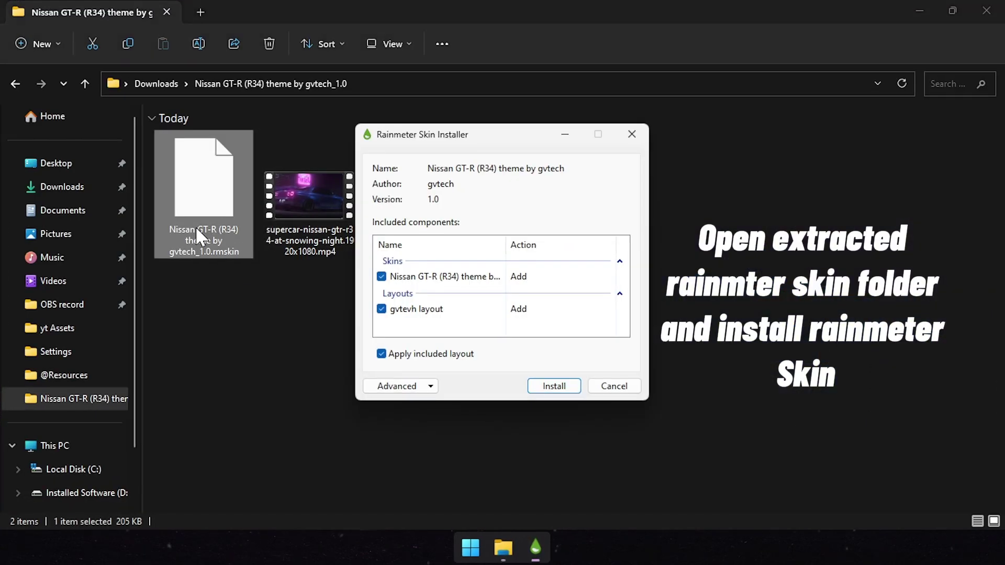
{"action": "left_click", "coordinate": [555, 390]}
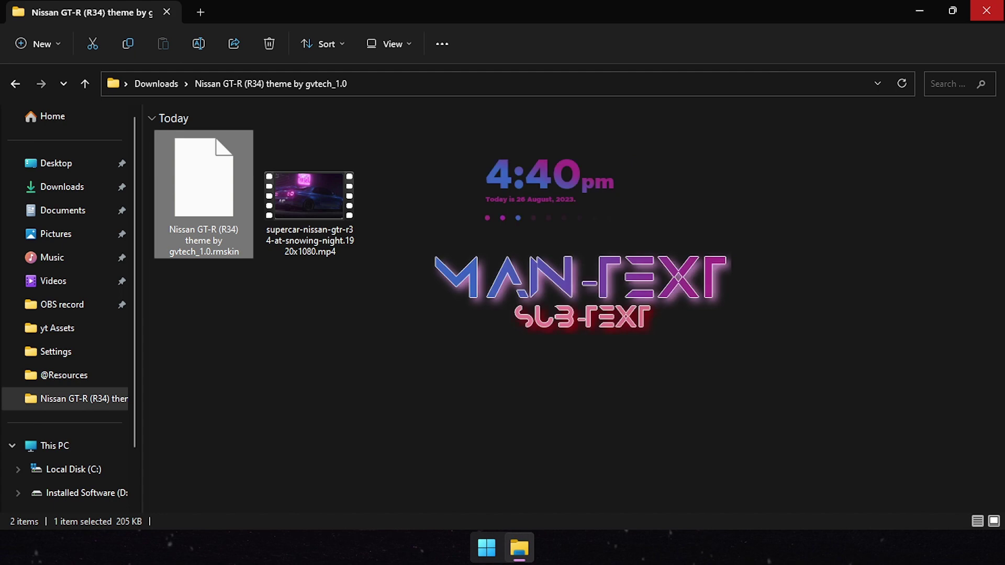
{"action": "left_click", "coordinate": [988, 10]}
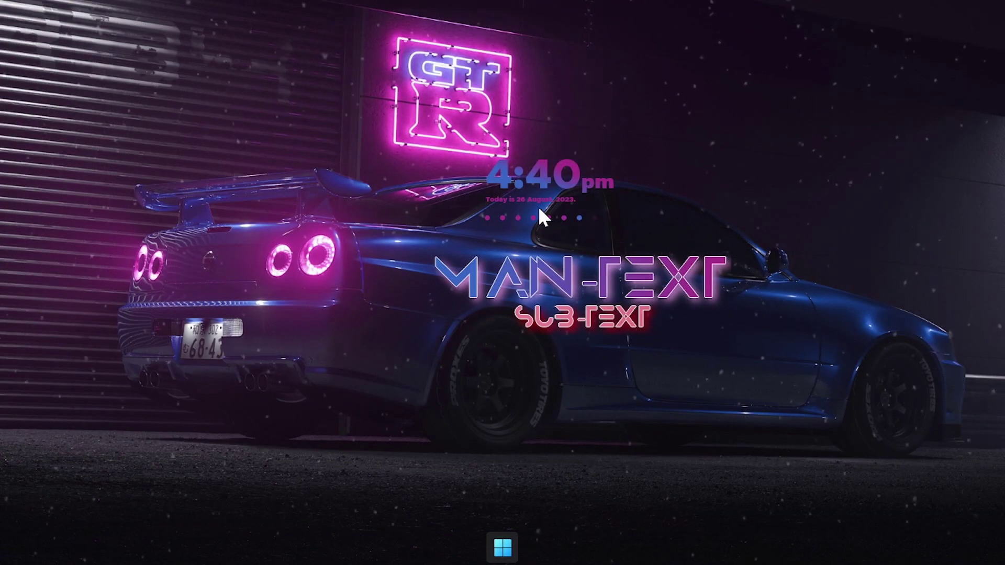
Step: Move the main-text skin onto the car's door, and open its Custom Text settings panel, placing it over the car's taillights
{"action": "left_click_drag", "start_coordinate": [607, 275], "coordinate": [687, 291]}
{"action": "right_click", "coordinate": [681, 292]}
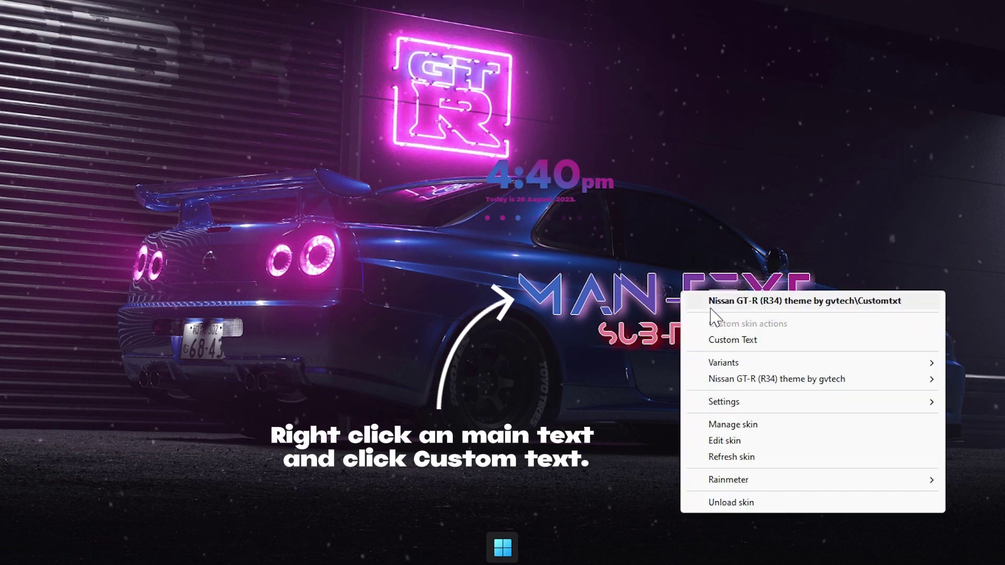
{"action": "left_click", "coordinate": [723, 337]}
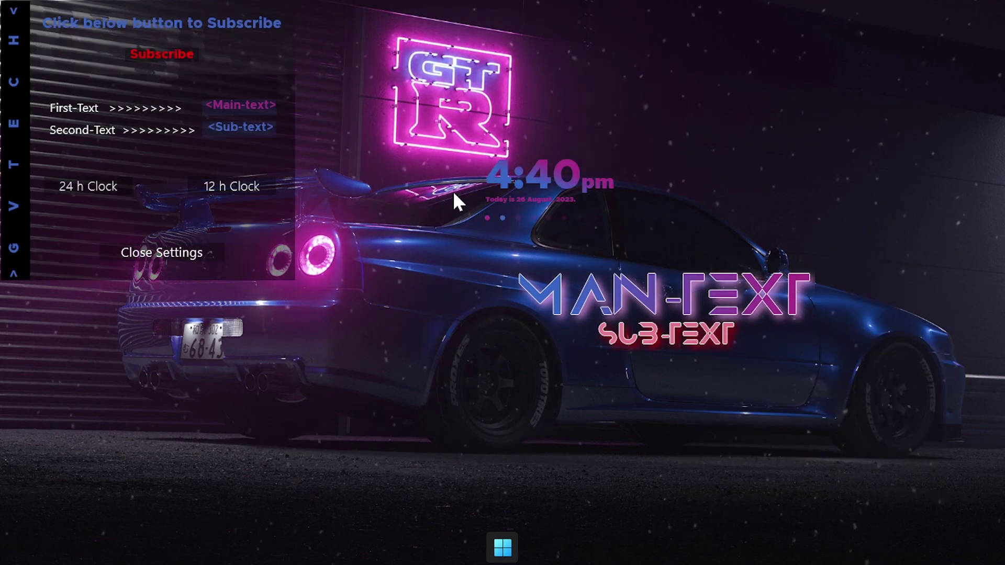
{"action": "left_click_drag", "start_coordinate": [183, 4], "coordinate": [372, 205]}
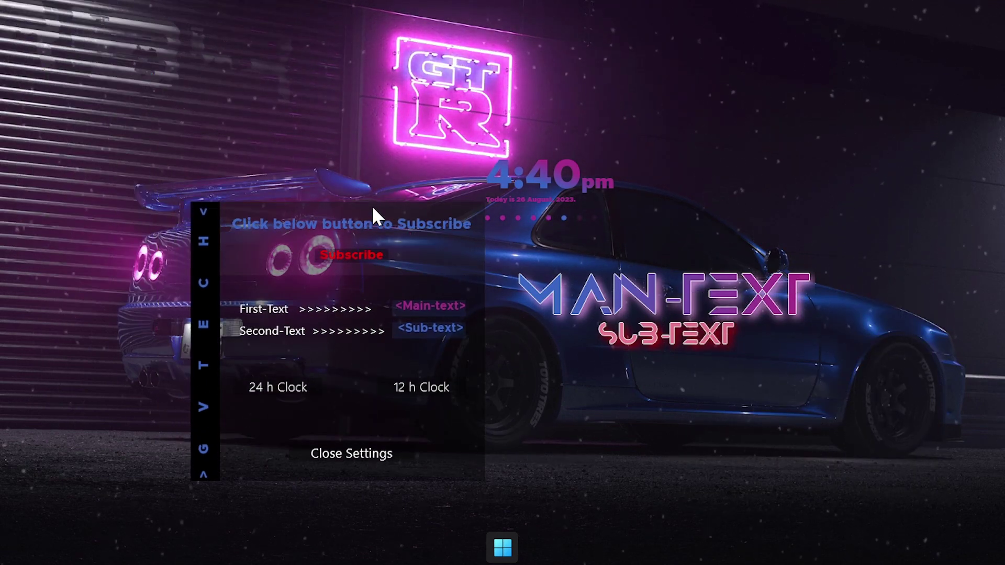
Step: Replace the First-Text placeholder of the custom text skin with the desktop owner's name
{"action": "left_click", "coordinate": [437, 312]}
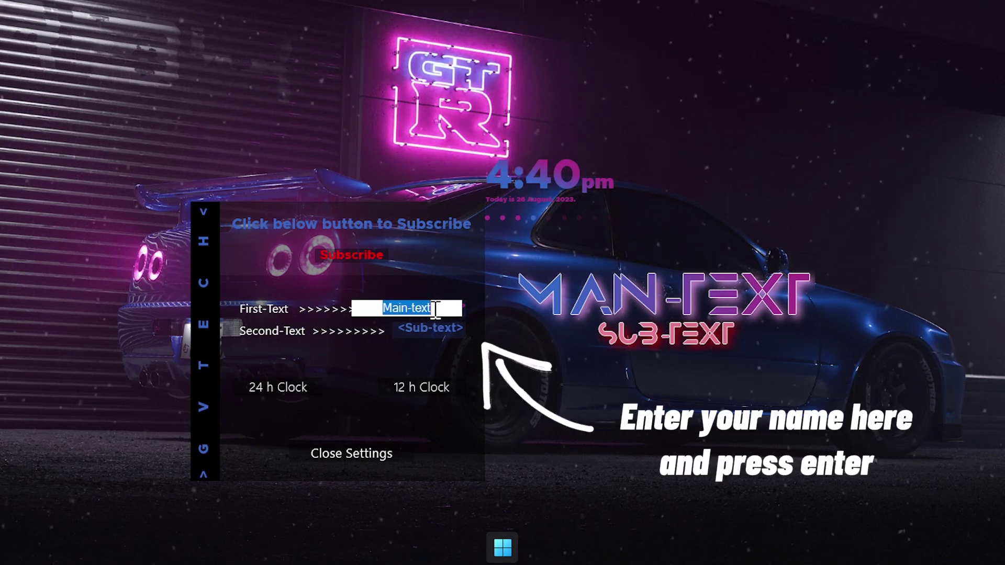
{"action": "type", "text": "Shre"}
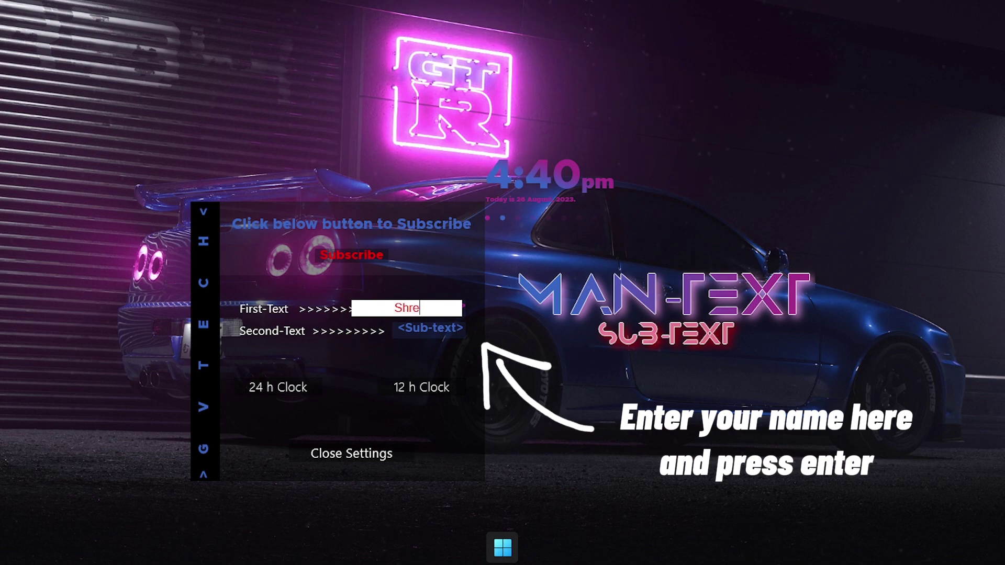
{"action": "type", "text": "eman"}
{"action": "key", "text": "Return"}
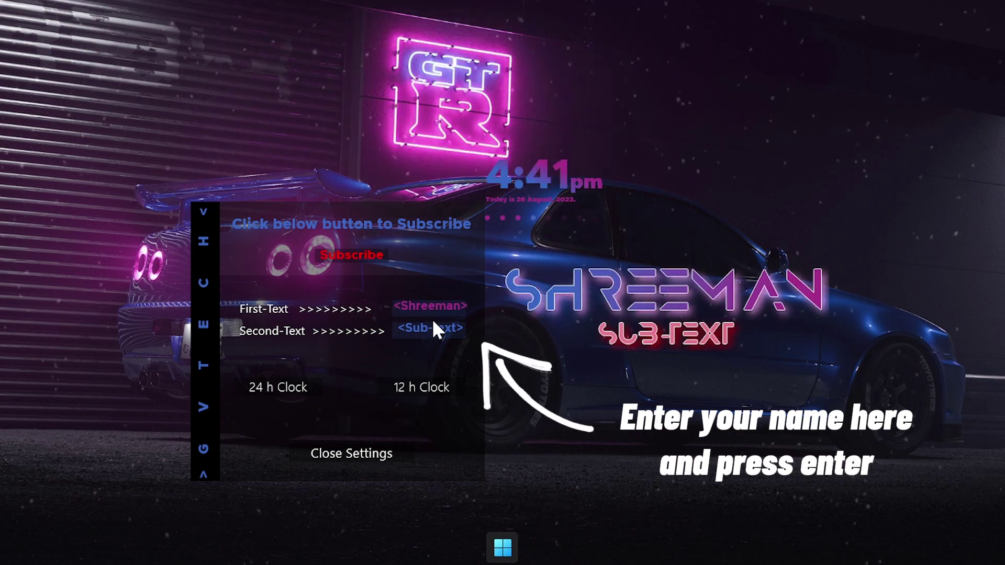
Step: Set the Second-Text of the custom text skin to "The legend"
{"action": "left_click", "coordinate": [434, 330]}
{"action": "type", "text": "\\"}
{"action": "key", "text": "BackSpace"}
{"action": "key", "text": "BackSpace"}
{"action": "key", "text": "BackSpace"}
{"action": "key", "text": "BackSpace"}
{"action": "key", "text": "BackSpace"}
{"action": "key", "text": "BackSpace"}
{"action": "key", "text": "BackSpace"}
{"action": "key", "text": "BackSpace"}
{"action": "key", "text": "BackSpace"}
{"action": "key", "text": "BackSpace"}
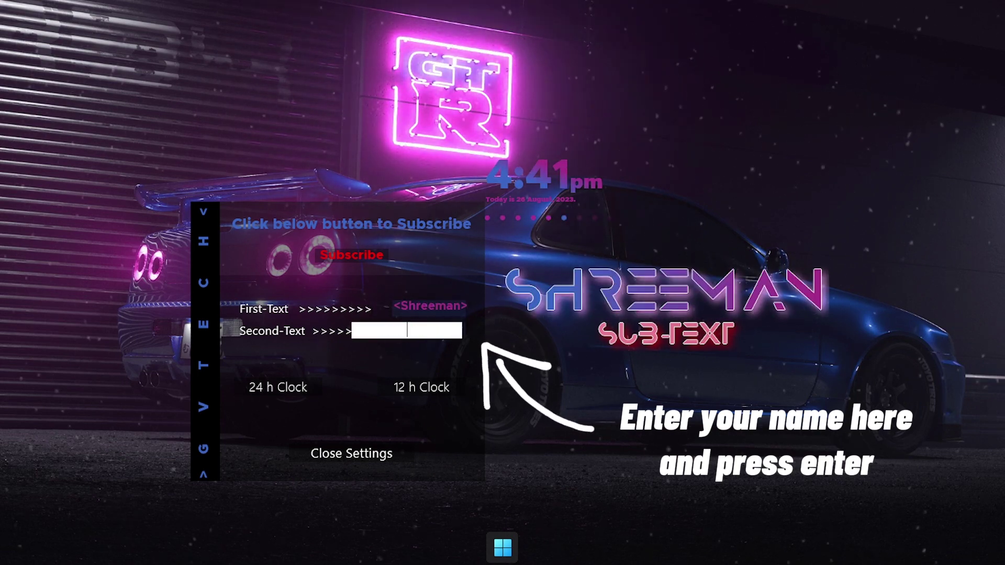
{"action": "type", "text": "The "}
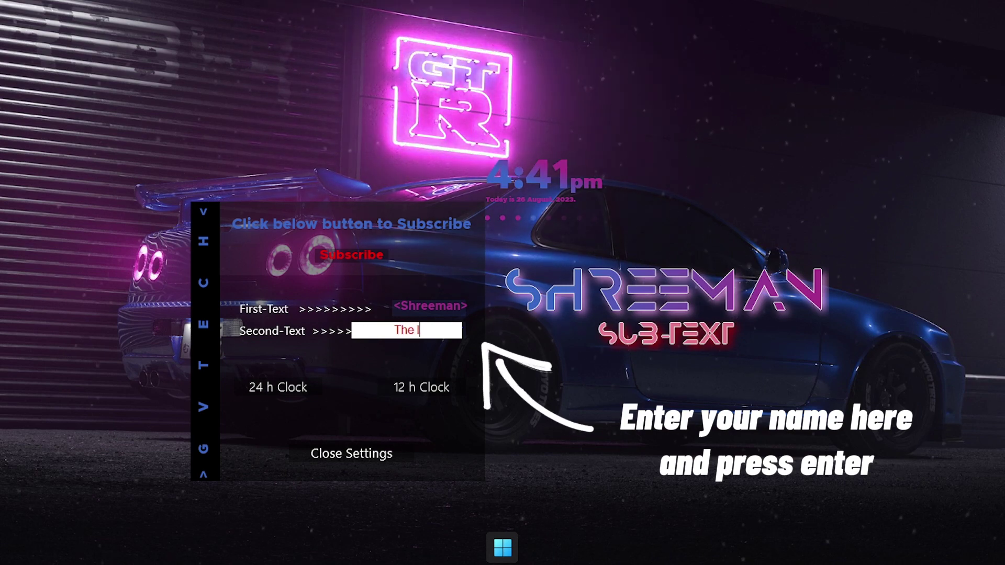
{"action": "type", "text": "legend"}
{"action": "key", "text": "Return"}
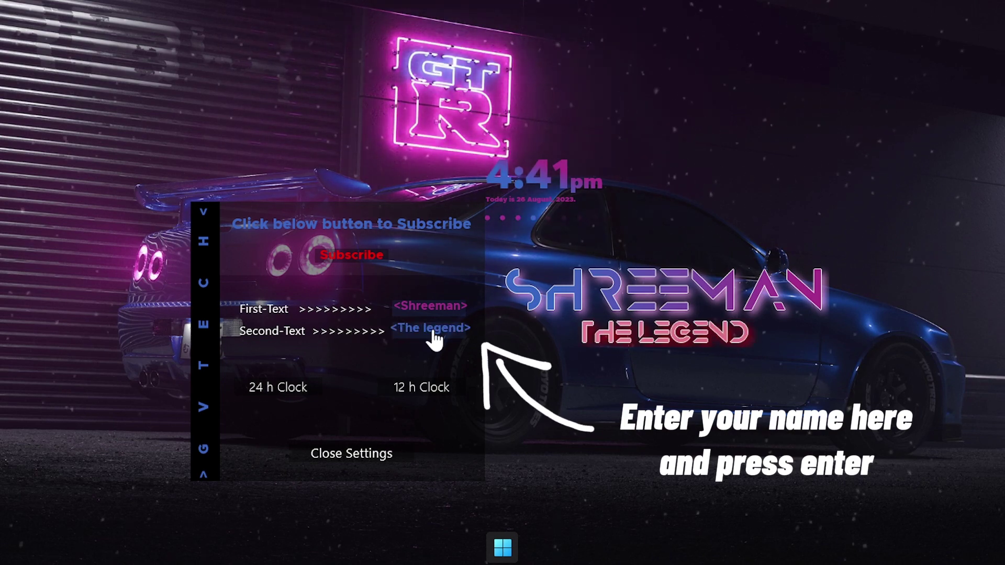
Step: Shift the settings panel toward the car's rear, and place the custom text above the car's hood with the clock centred just above it
{"action": "left_click_drag", "start_coordinate": [385, 201], "coordinate": [338, 165]}
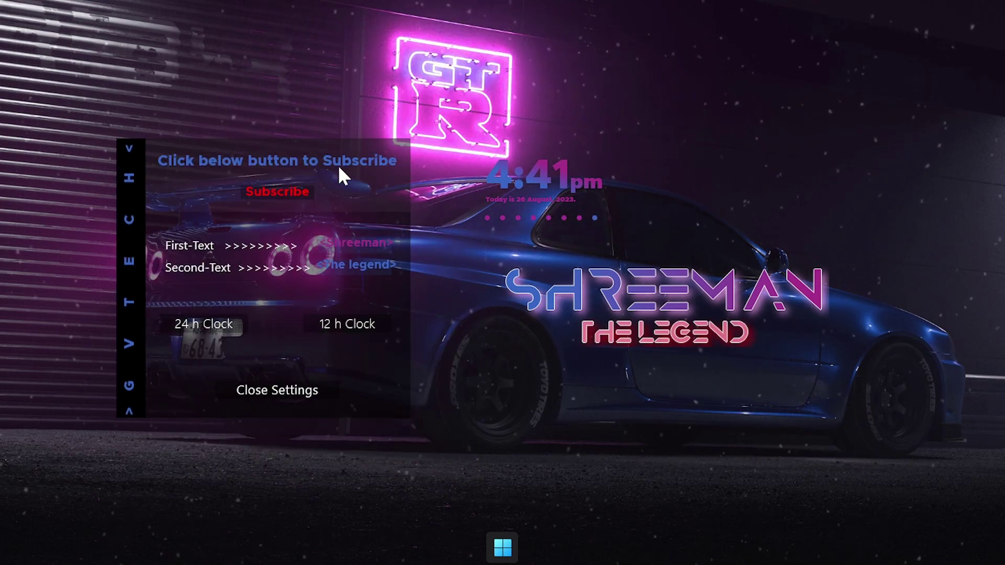
{"action": "left_click_drag", "start_coordinate": [664, 300], "coordinate": [827, 188]}
{"action": "scroll", "coordinate": [861, 190], "scroll_direction": "down", "scroll_amount": 3}
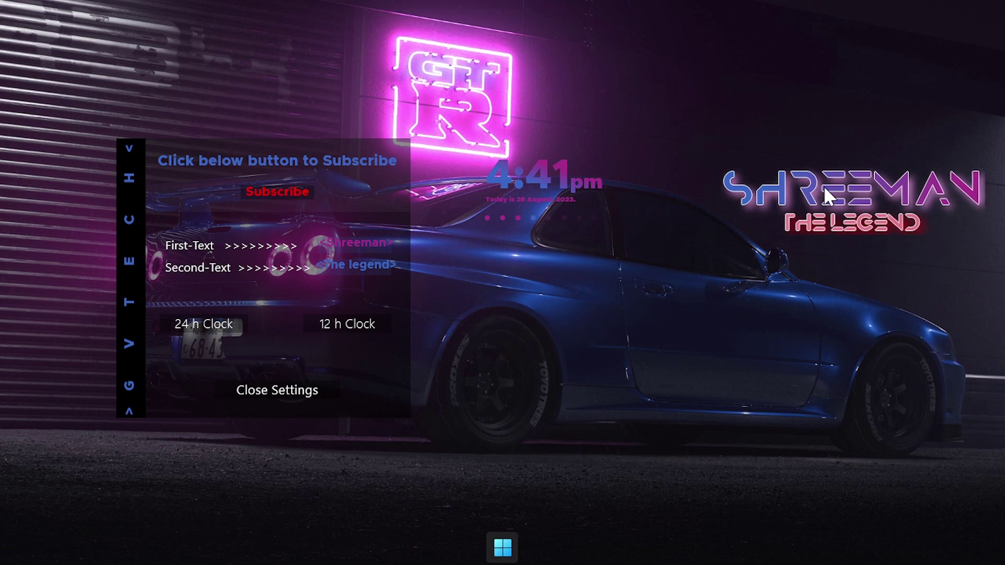
{"action": "left_click_drag", "start_coordinate": [548, 175], "coordinate": [841, 119]}
{"action": "scroll", "coordinate": [841, 112], "scroll_direction": "down", "scroll_amount": 3}
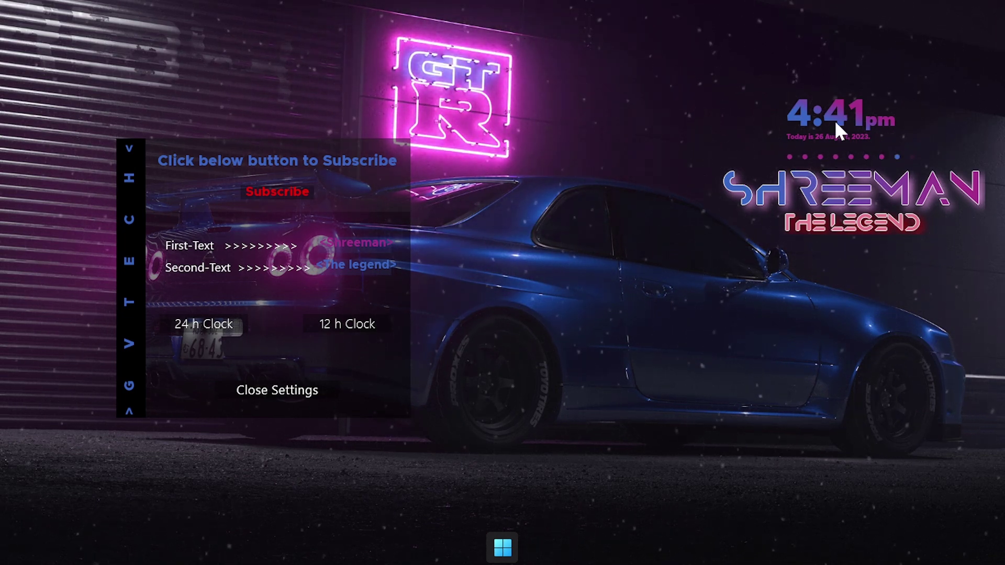
{"action": "left_click_drag", "start_coordinate": [835, 122], "coordinate": [832, 126]}
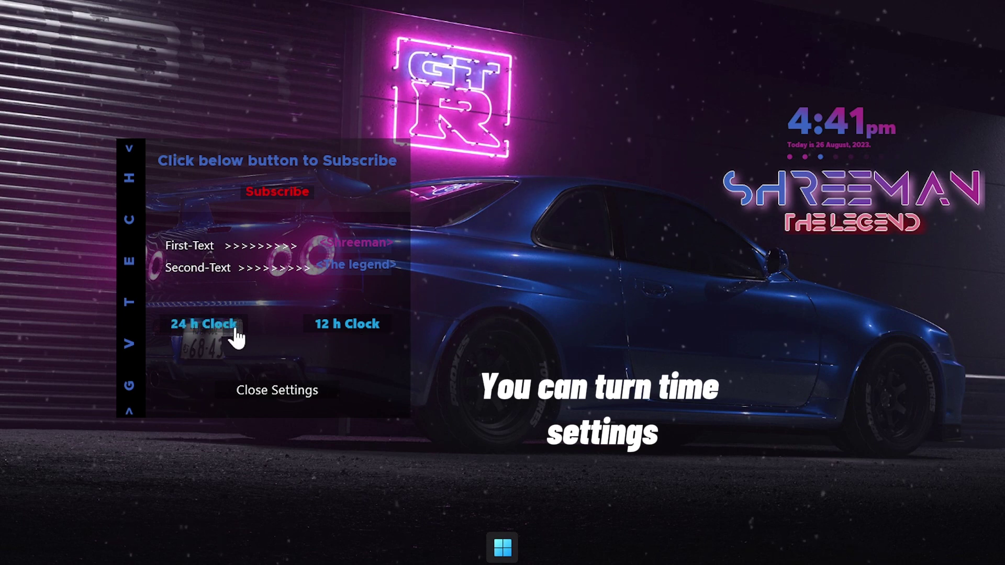
Step: Switch the clock to 24-hour format and back to 12-hour format, and close the skin's settings panel
{"action": "left_click", "coordinate": [214, 325]}
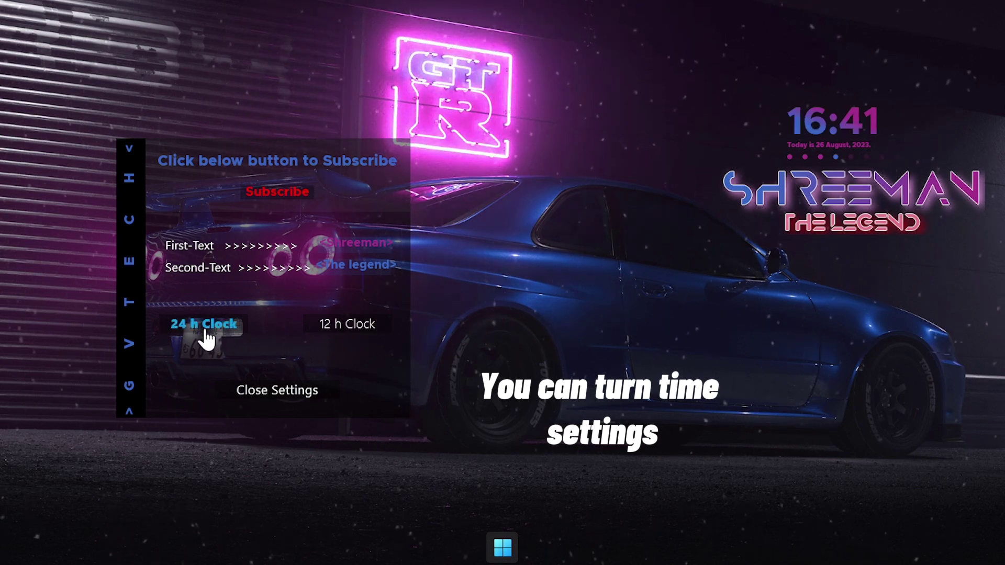
{"action": "left_click", "coordinate": [368, 335]}
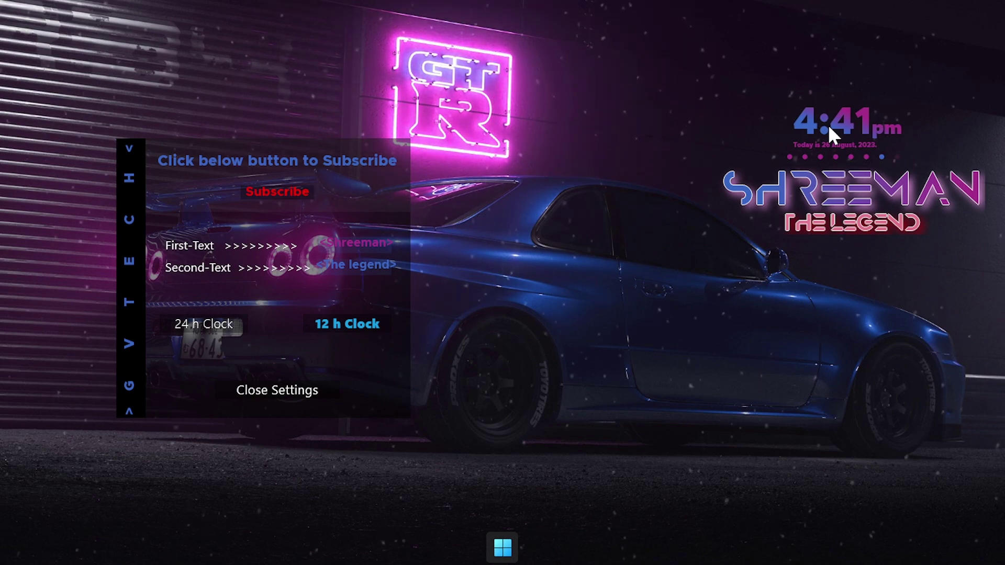
{"action": "left_click", "coordinate": [281, 399]}
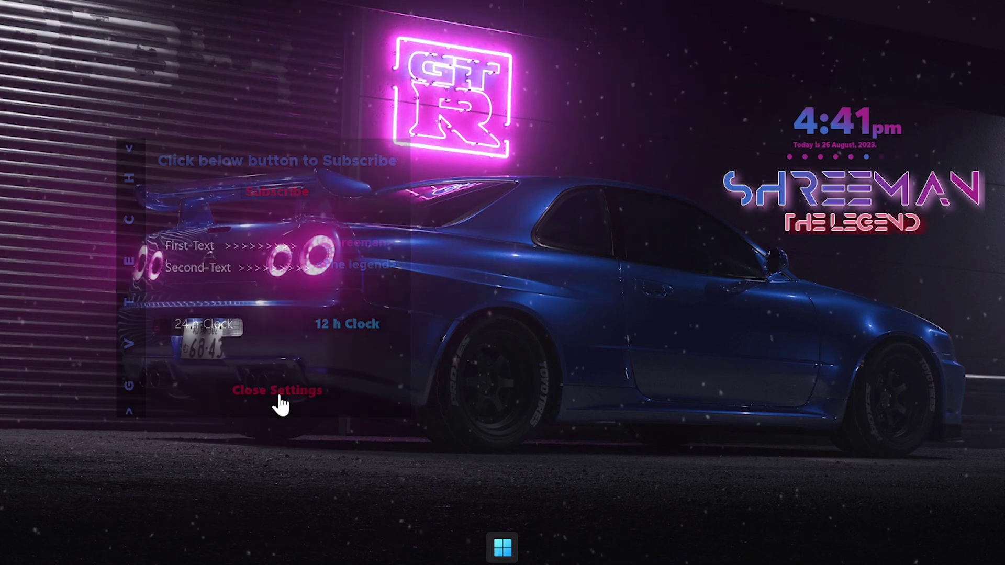
Step: Lock the positions of the Customtxt and Time skins by turning off Draggable for both
{"action": "right_click", "coordinate": [837, 187]}
{"action": "mouse_move", "coordinate": [813, 303]}
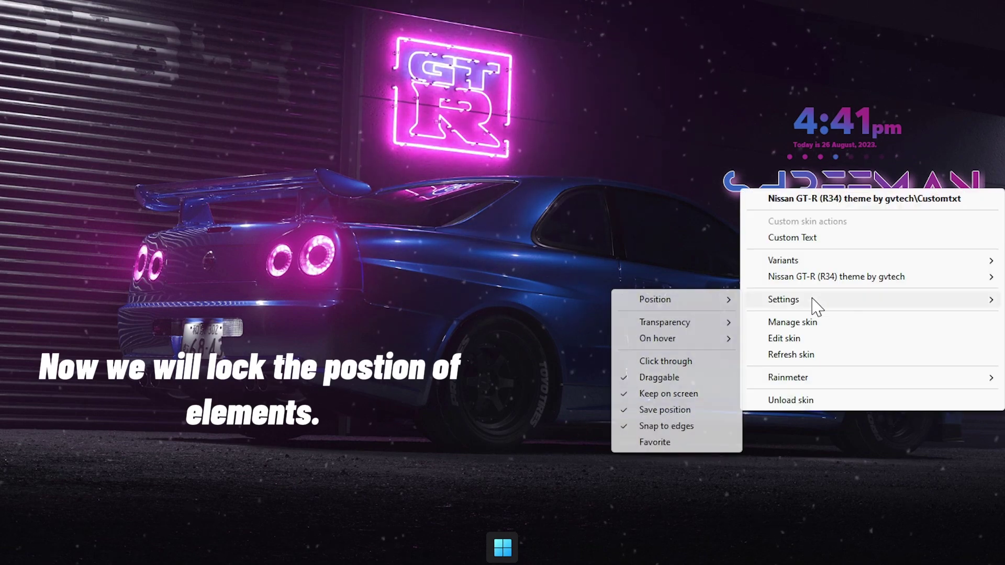
{"action": "left_click", "coordinate": [652, 377]}
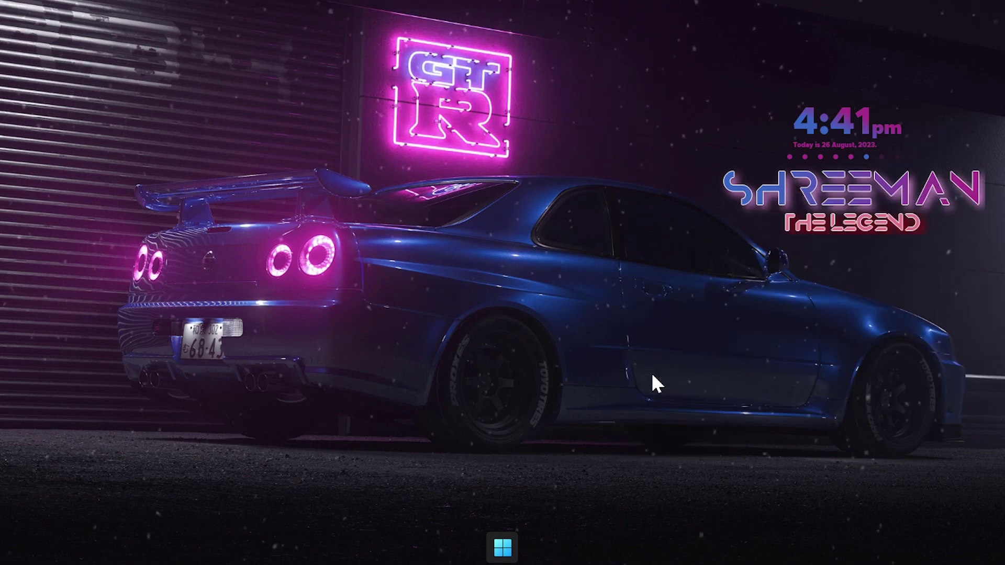
{"action": "right_click", "coordinate": [843, 125]}
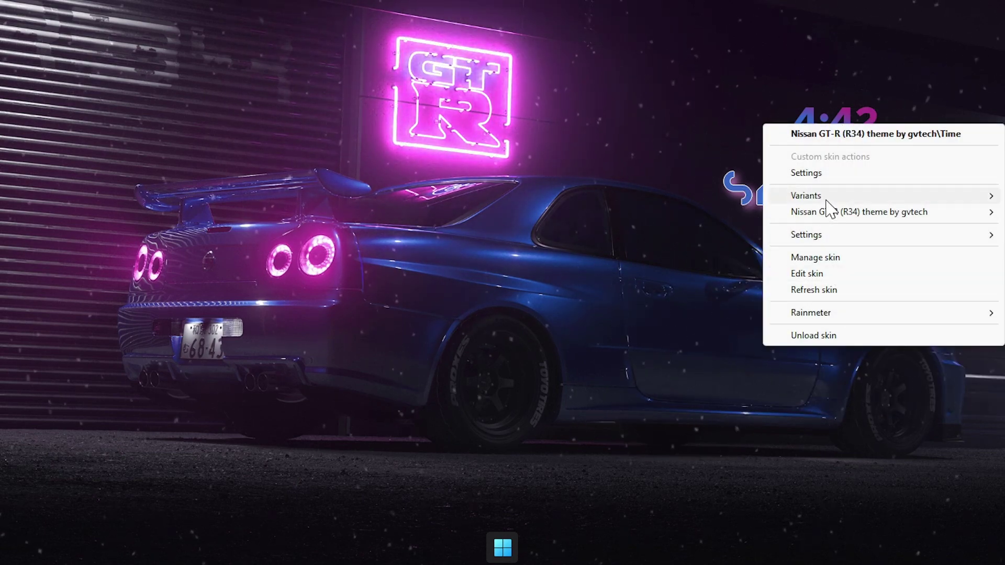
{"action": "mouse_move", "coordinate": [831, 245]}
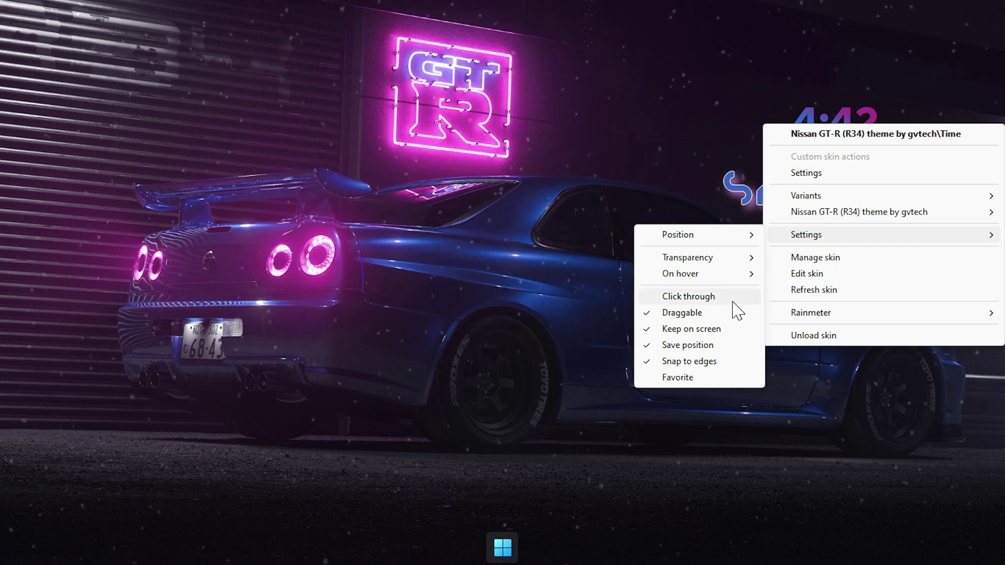
{"action": "left_click", "coordinate": [676, 314]}
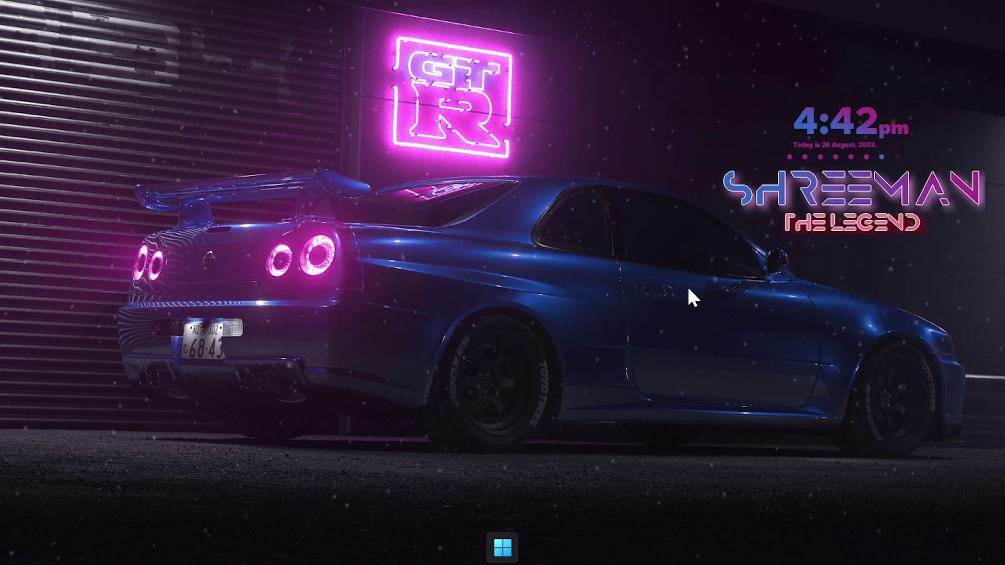